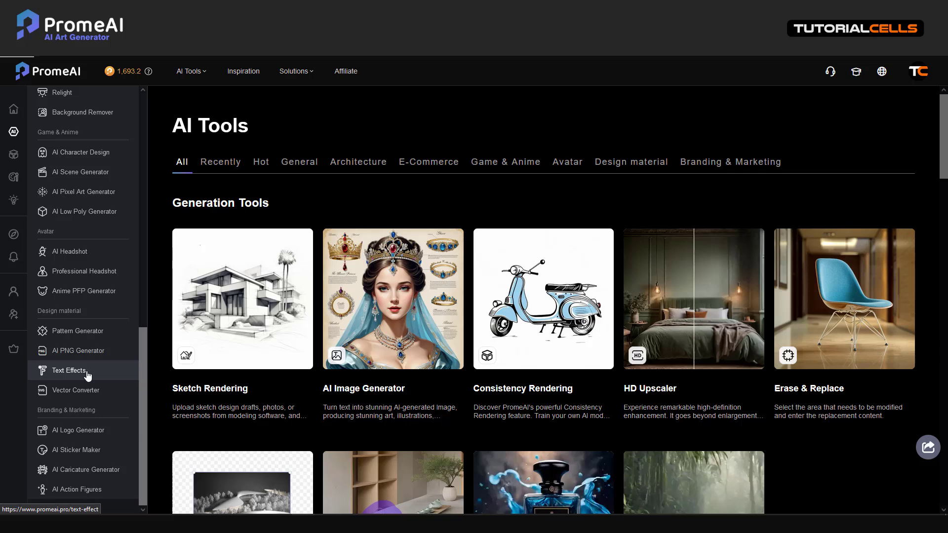
Step: Open the Text Effects tool and load the larger white TUTORIALCELLS logo from the assets as the source image
click(86, 372)
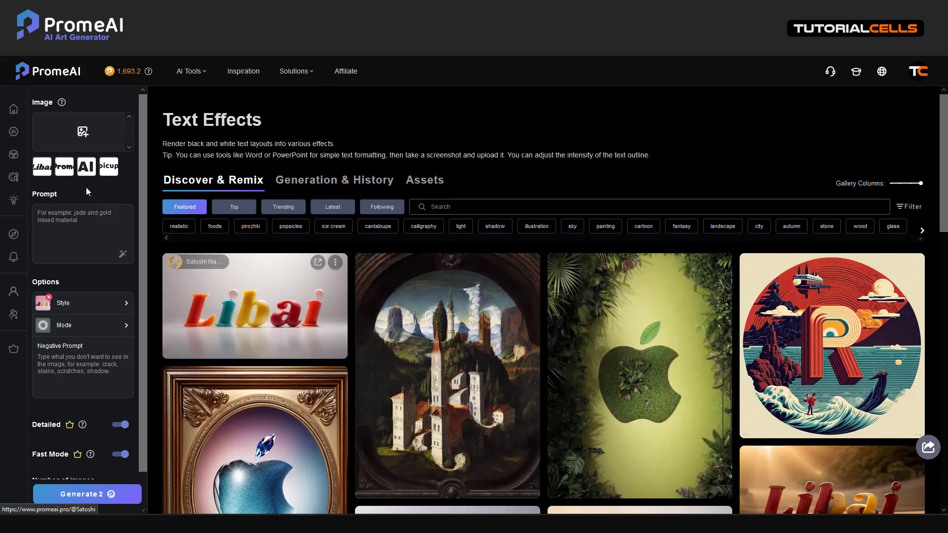
click(83, 133)
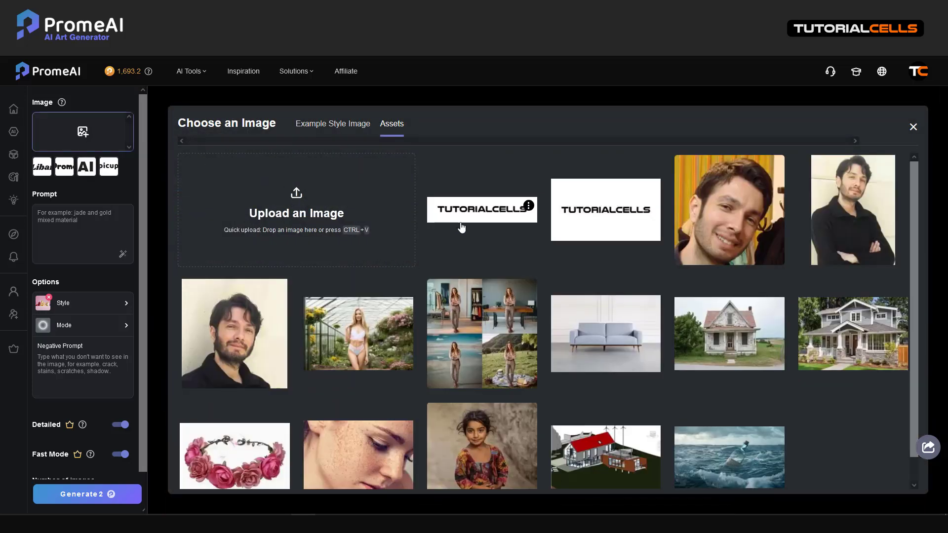
click(587, 221)
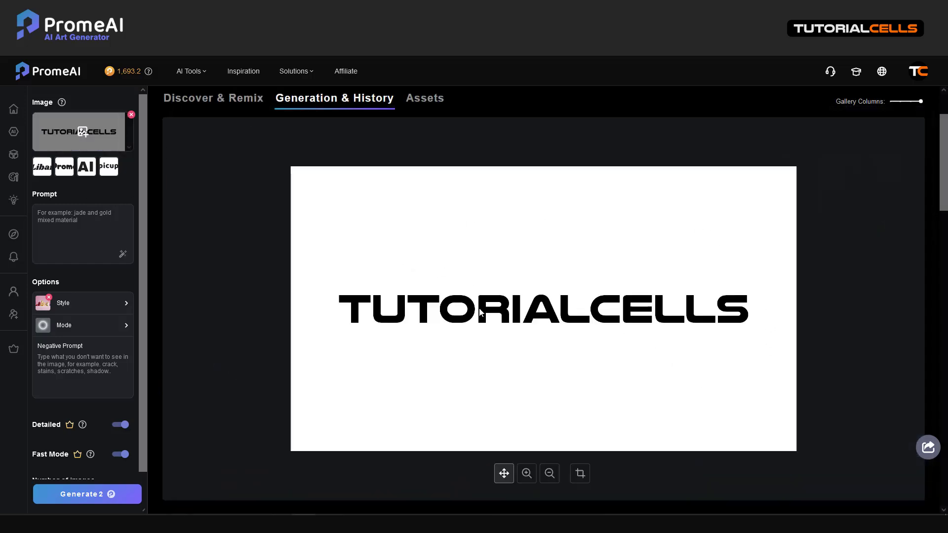
scroll(394, 294, down, 4)
scroll(289, 227, up, 5)
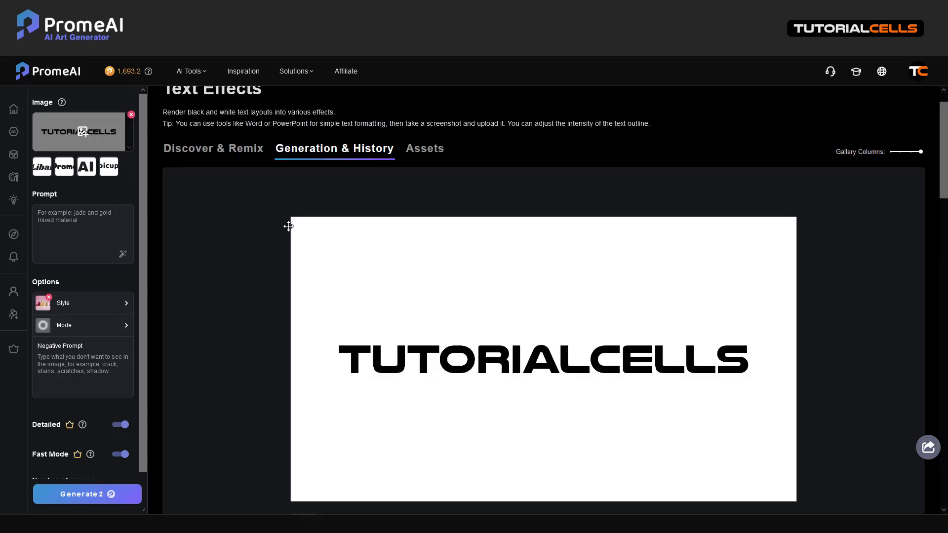
Step: Examine the text effect examples in the Discover & Remix gallery
click(245, 156)
scroll(633, 312, down, 5)
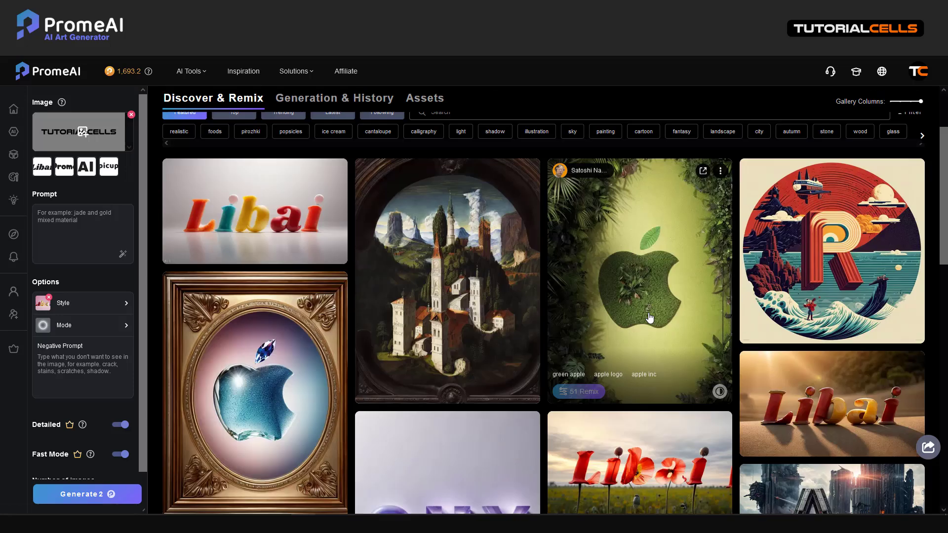
scroll(487, 329, down, 3)
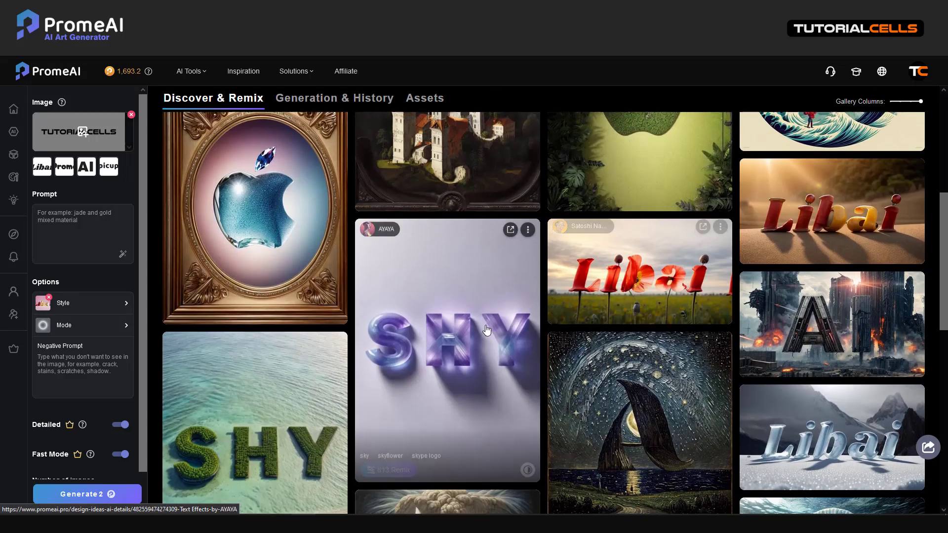
scroll(295, 317, down, 4)
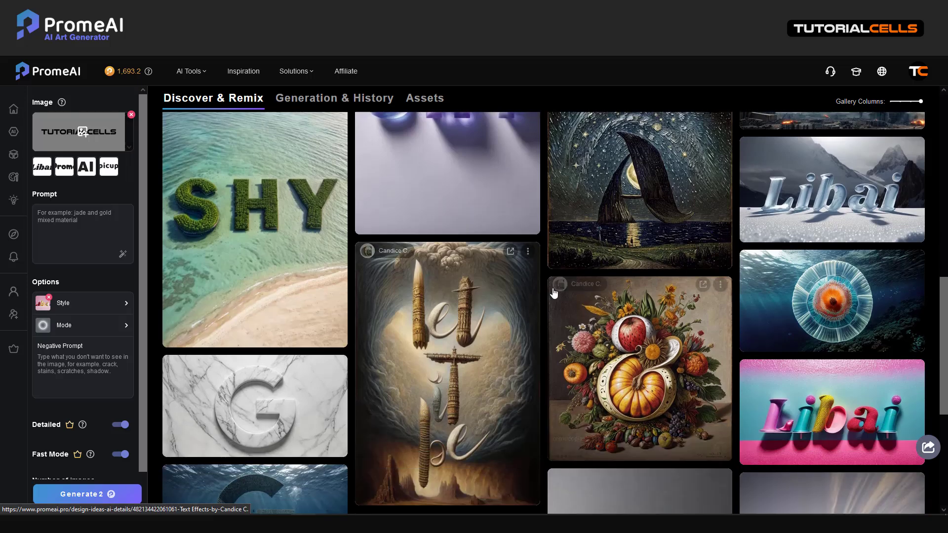
scroll(554, 295, down, 3)
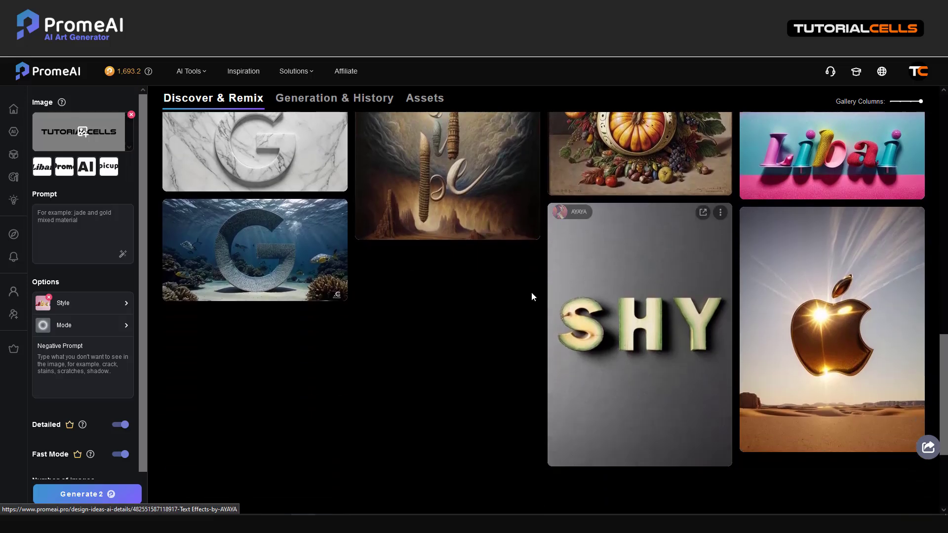
scroll(248, 240, up, 5)
scroll(248, 240, up, 5)
Step: Enter the prompt "The text must be 3d model", taken from the PromeAi prompt file in Notepad
click(99, 229)
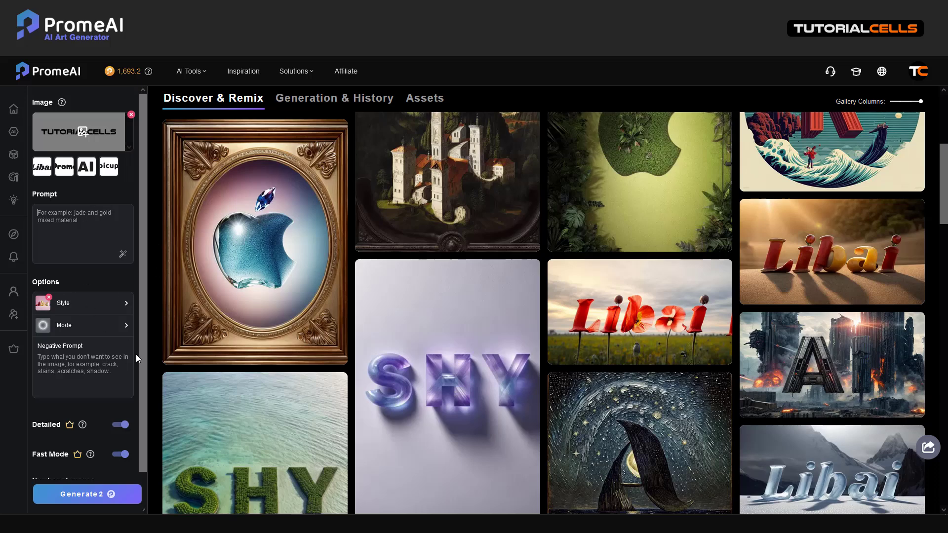
click(111, 523)
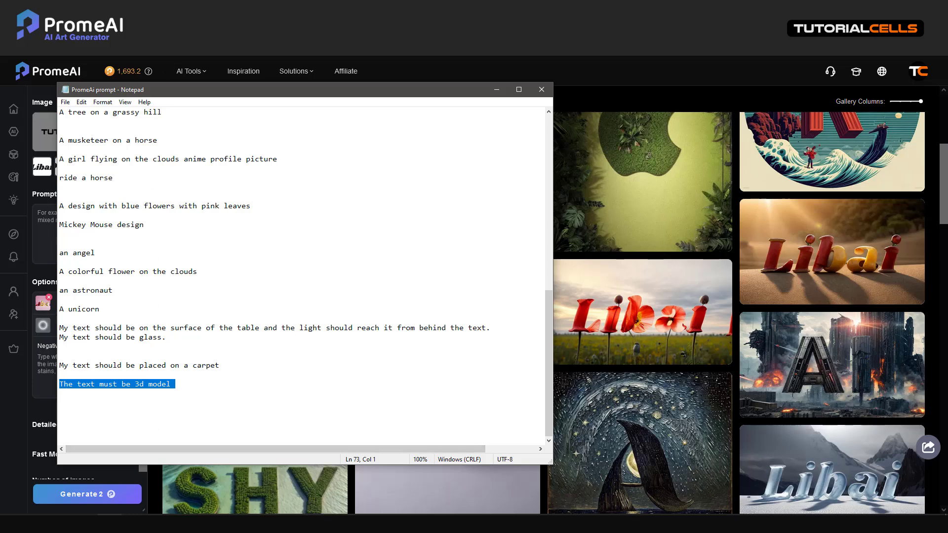
click(110, 524)
text(The text must be 3d model)
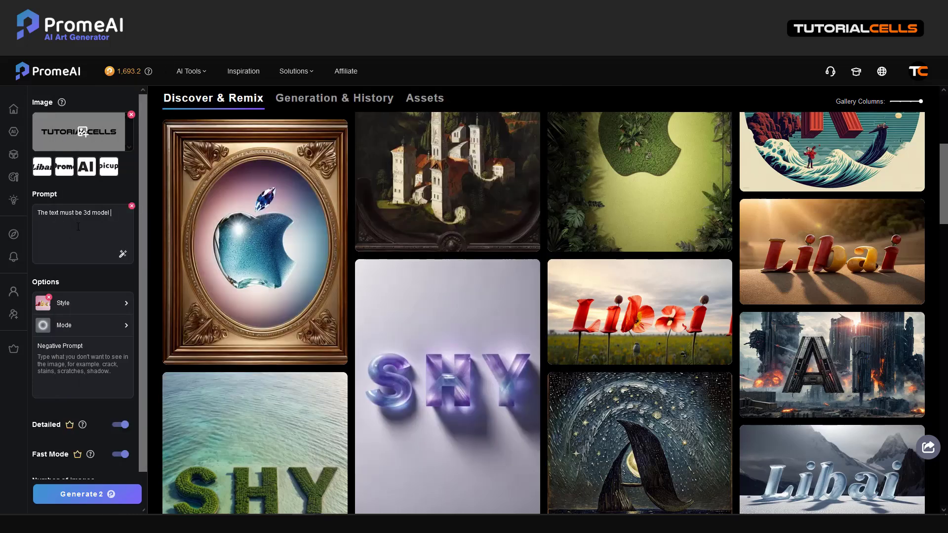
Step: Examine the Realistic styles for Movie, Landscapes, Flower, Jewelry and Fashion, as well as the available rendering modes
click(74, 310)
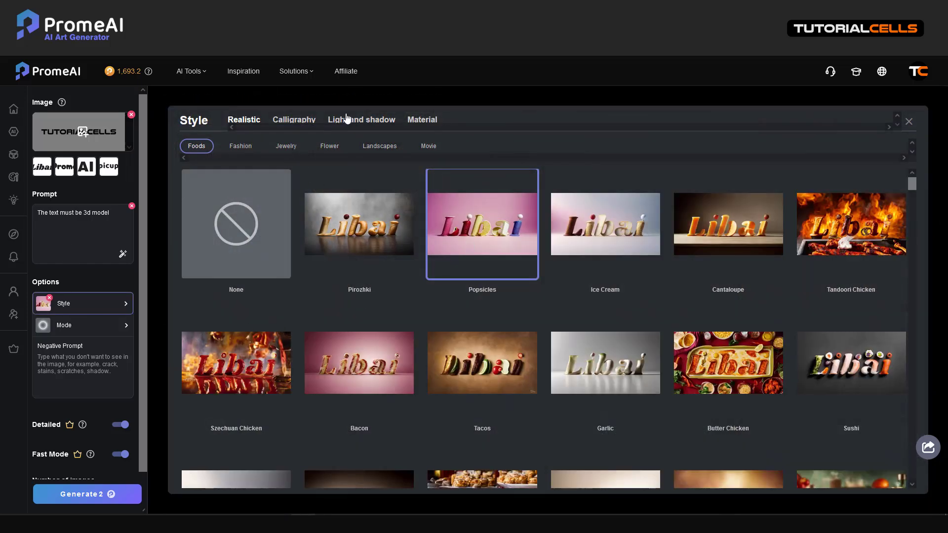
click(431, 147)
click(381, 147)
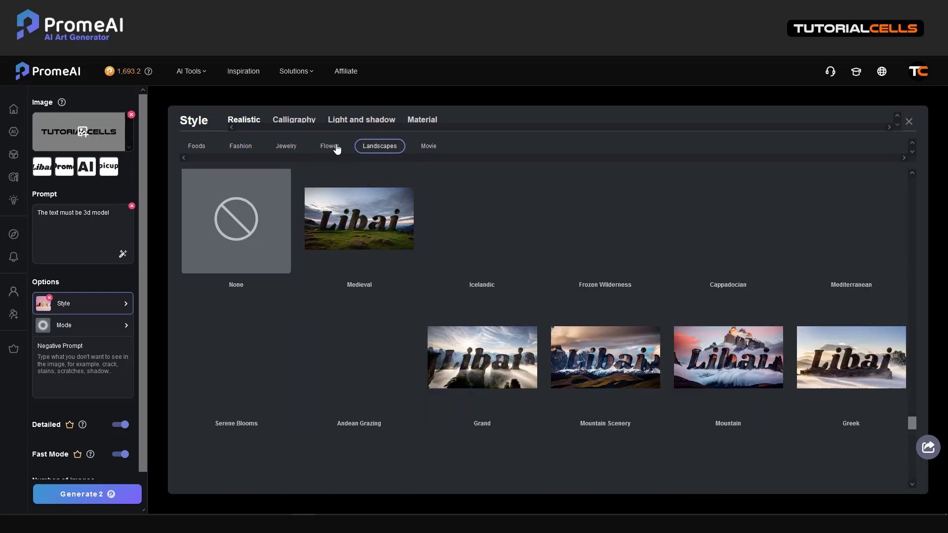
click(328, 147)
click(289, 147)
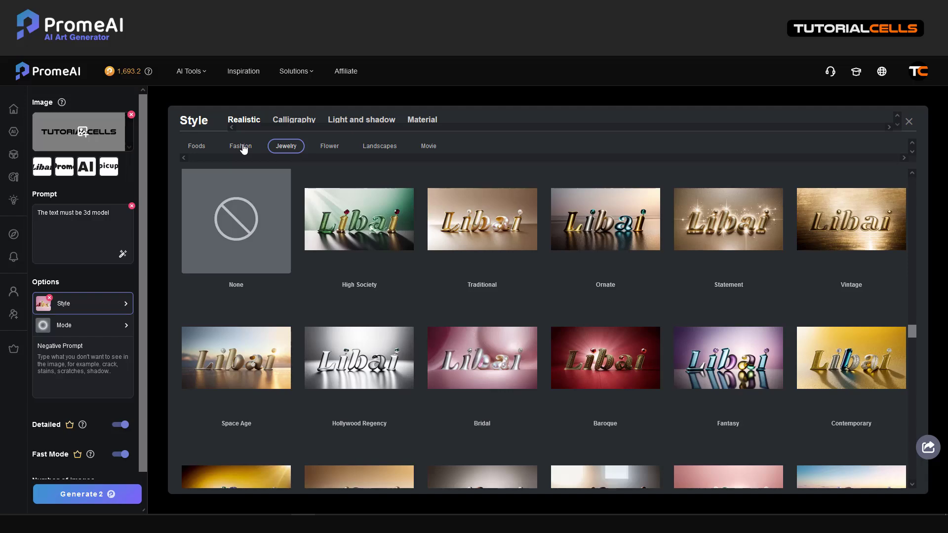
click(242, 147)
click(77, 236)
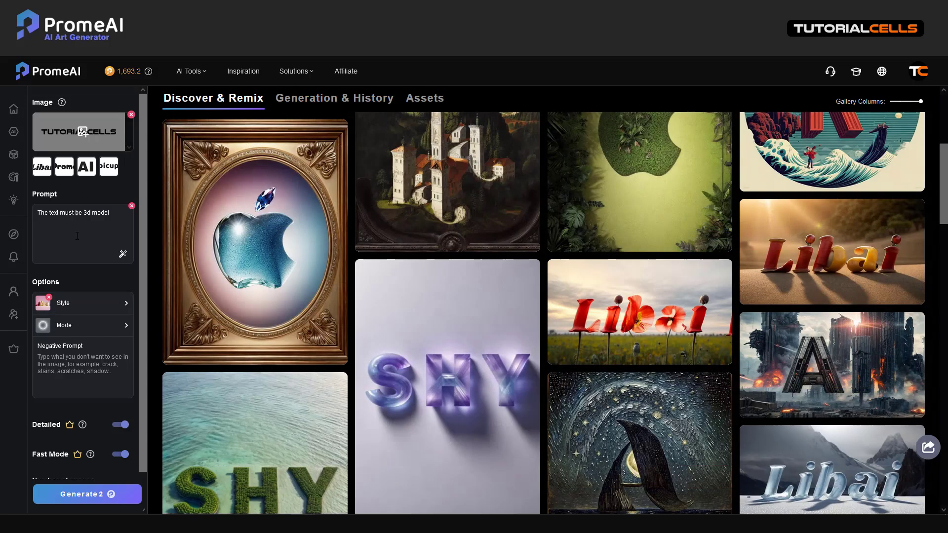
click(76, 332)
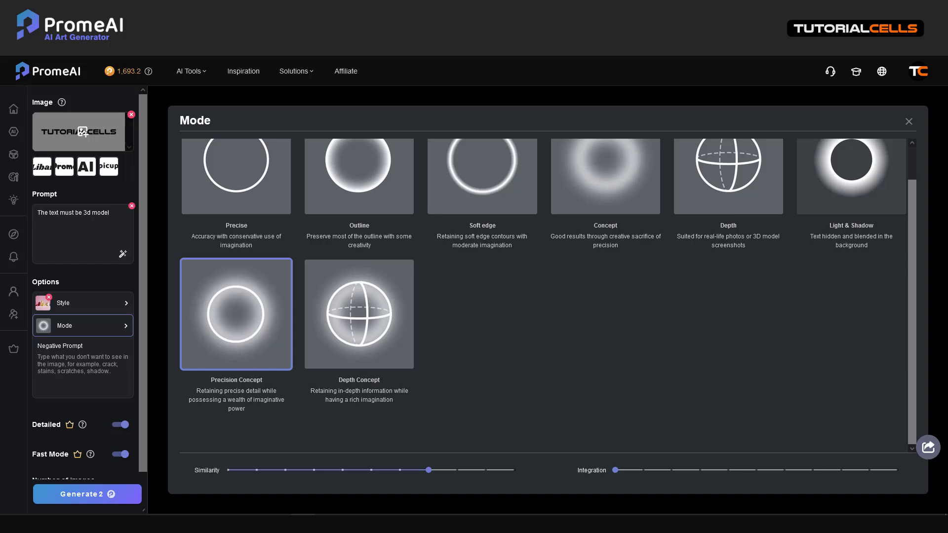
click(909, 122)
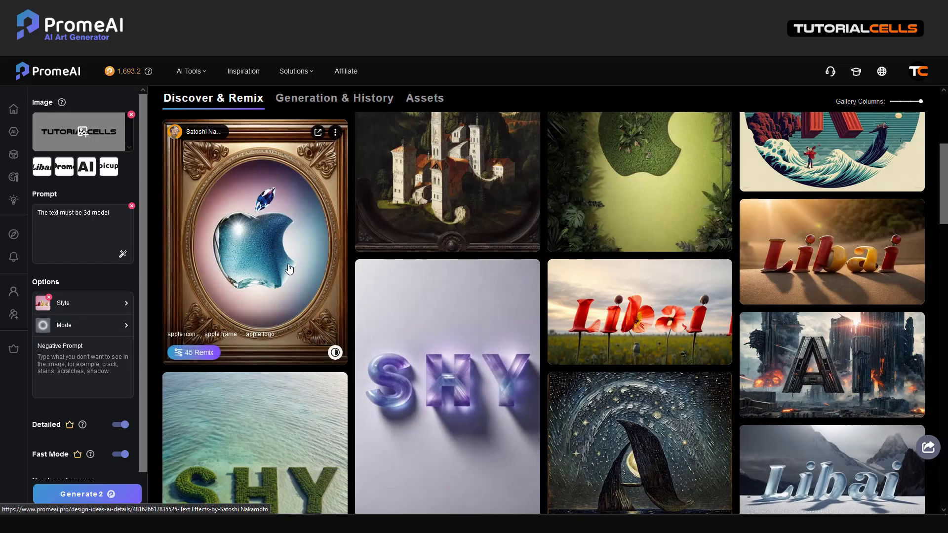
Step: Set the number of images to 3 and generate the text effect
scroll(93, 351, down, 1)
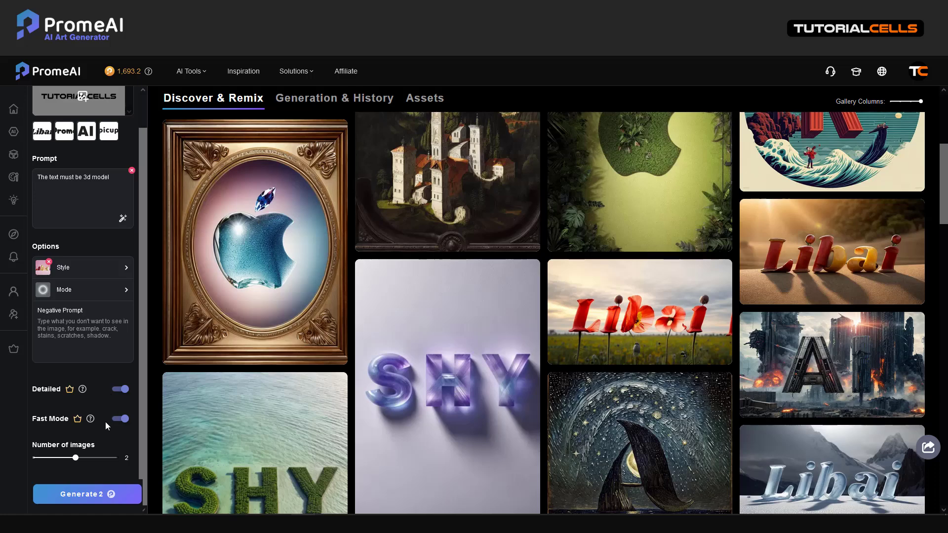
click(917, 74)
drag(76, 458, 117, 458)
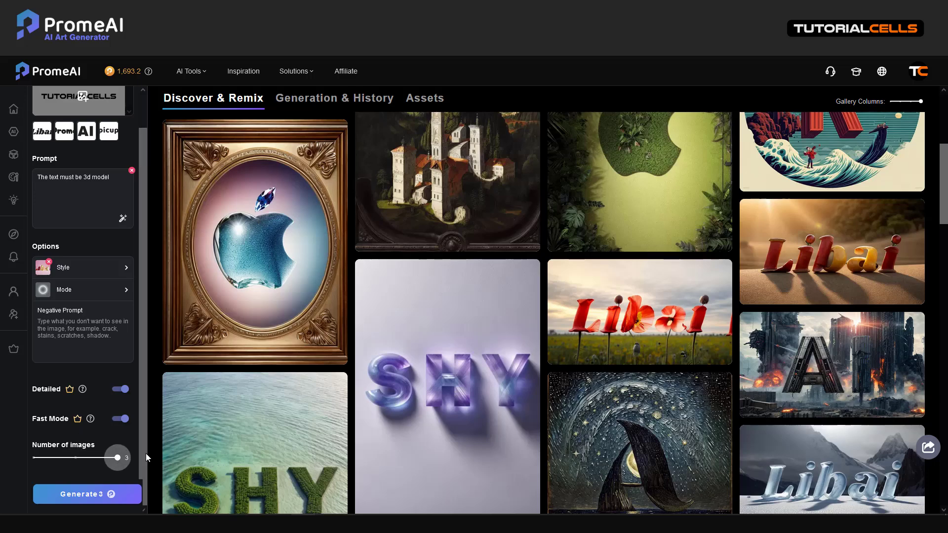
click(89, 496)
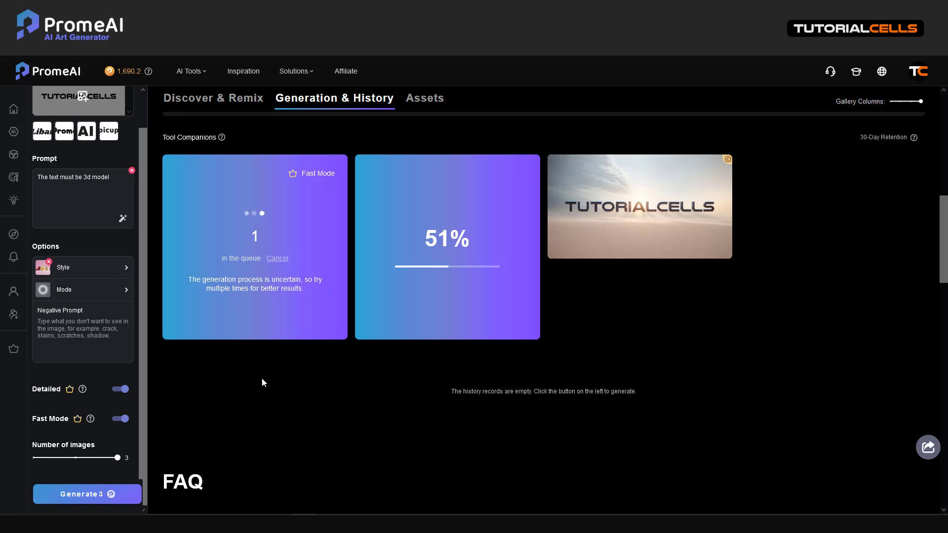
mouse_move(653, 212)
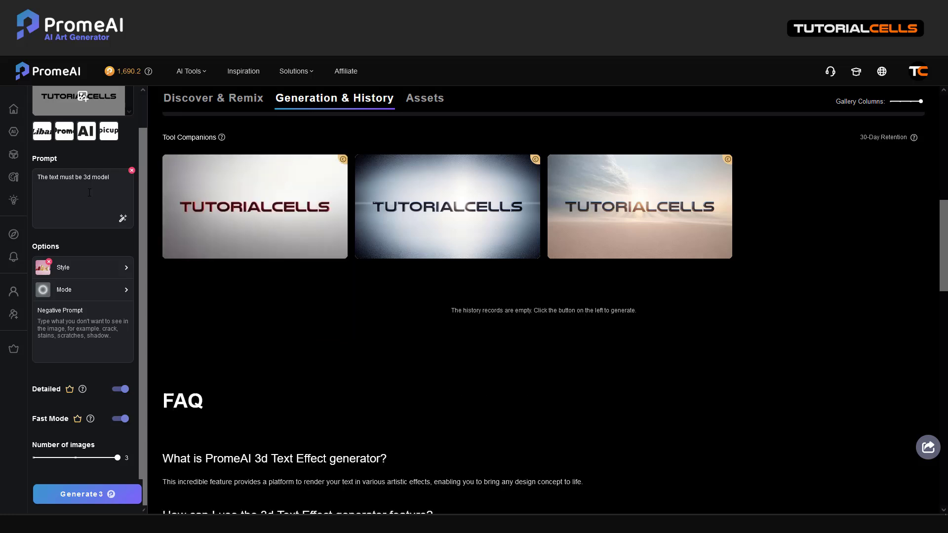
Step: Clear the current prompt and remove the selected style
click(132, 171)
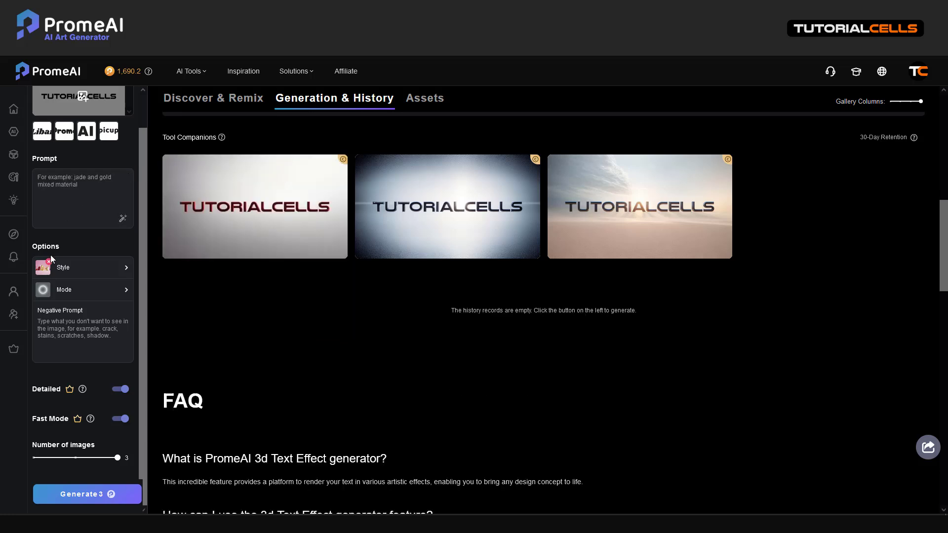
click(48, 261)
Step: Switch to Notepad, replace "carpet" with "sea" in the prompt "My text should be placed on a carpet", and copy the line
click(112, 524)
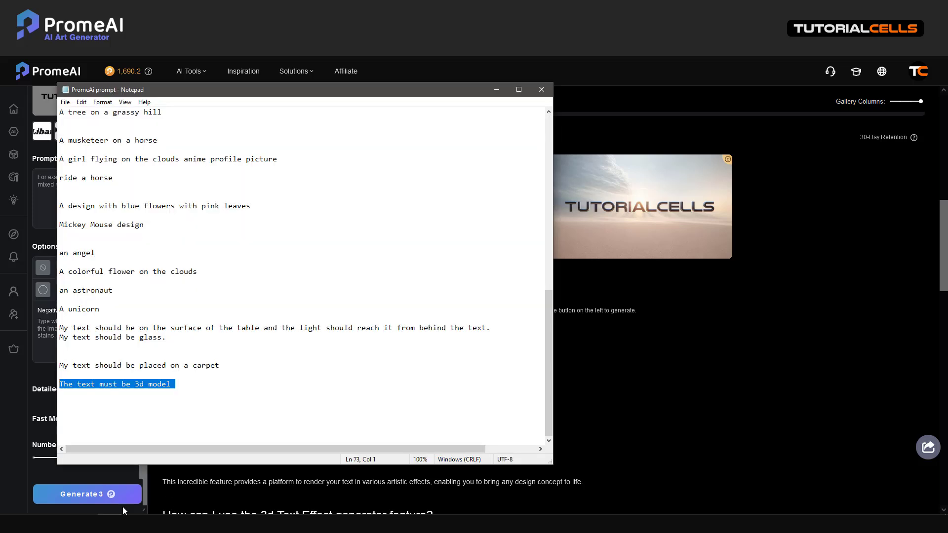
drag(231, 365, 59, 367)
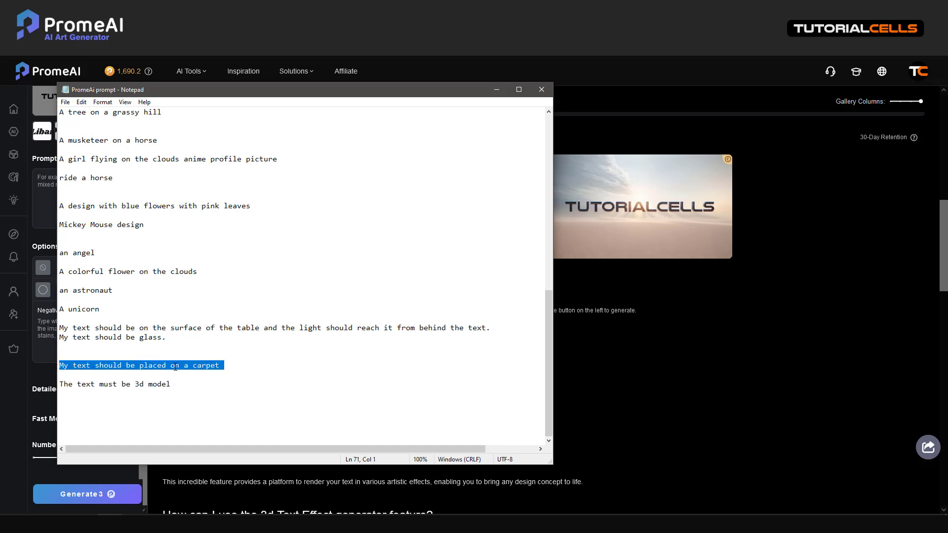
click(199, 368)
double_click(202, 369)
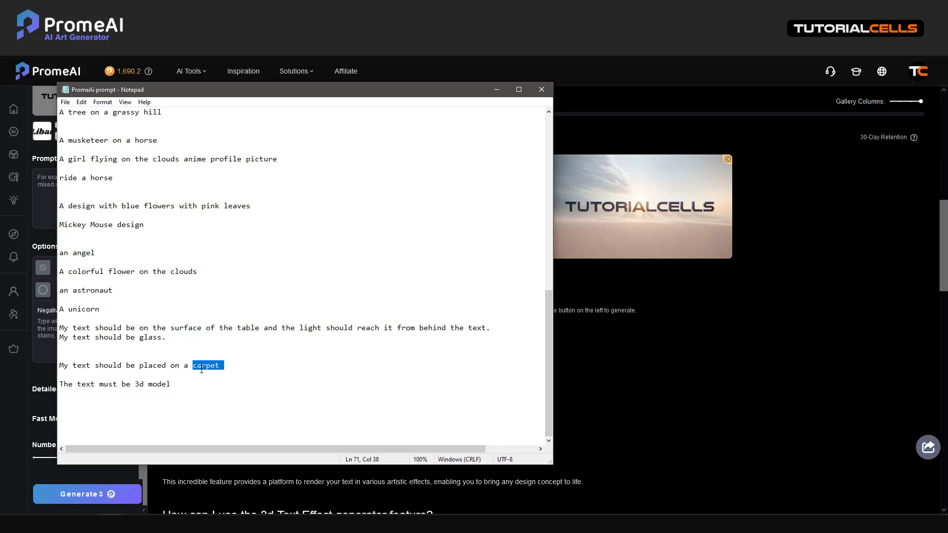
text(sea)
drag(208, 370, 59, 365)
key(ctrl+c)
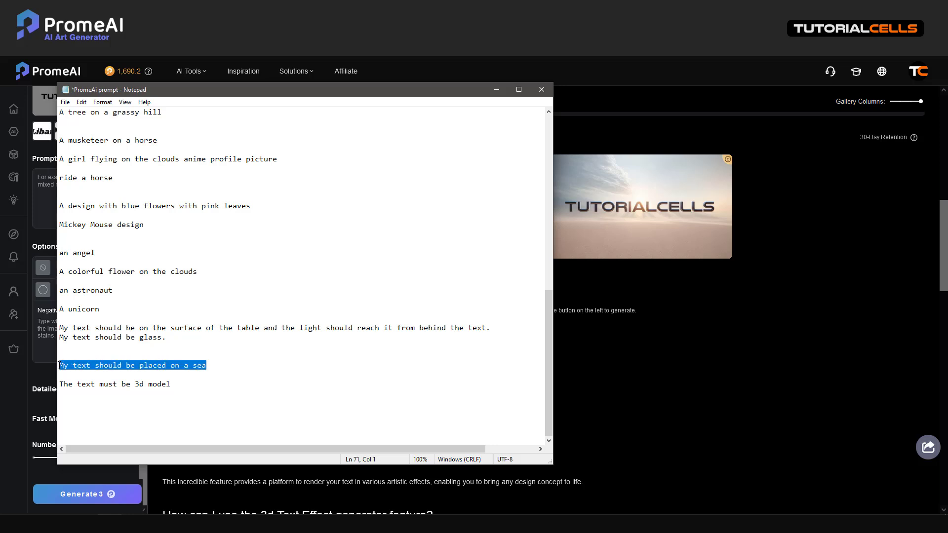
Step: Return to PromeAI, paste "My text should be placed on a sea" as the prompt, and set the mode to Depth Concept
click(111, 75)
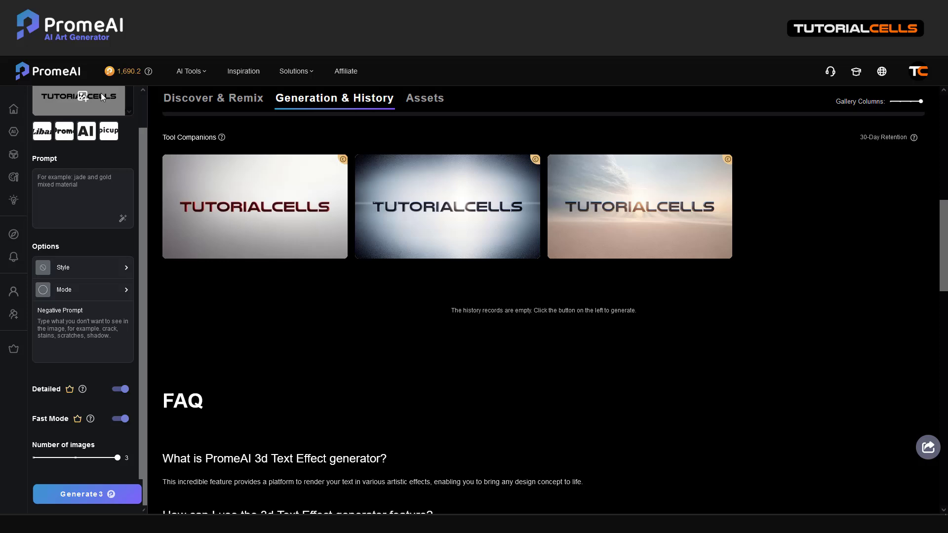
click(97, 198)
key(ctrl+v)
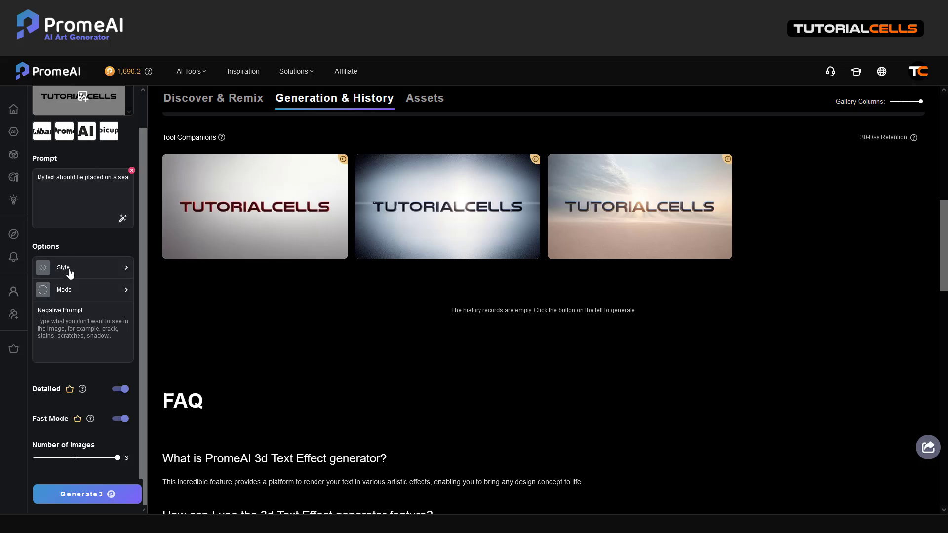
click(69, 291)
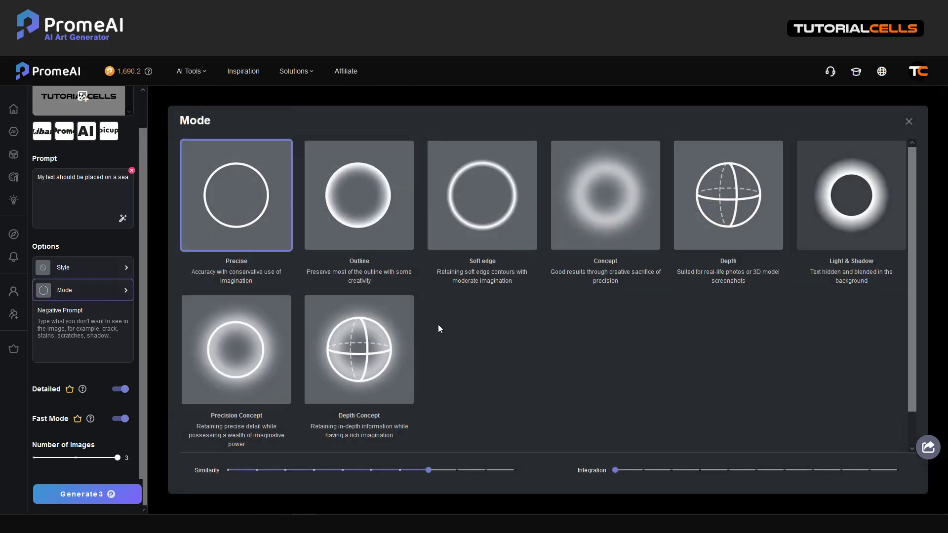
click(387, 347)
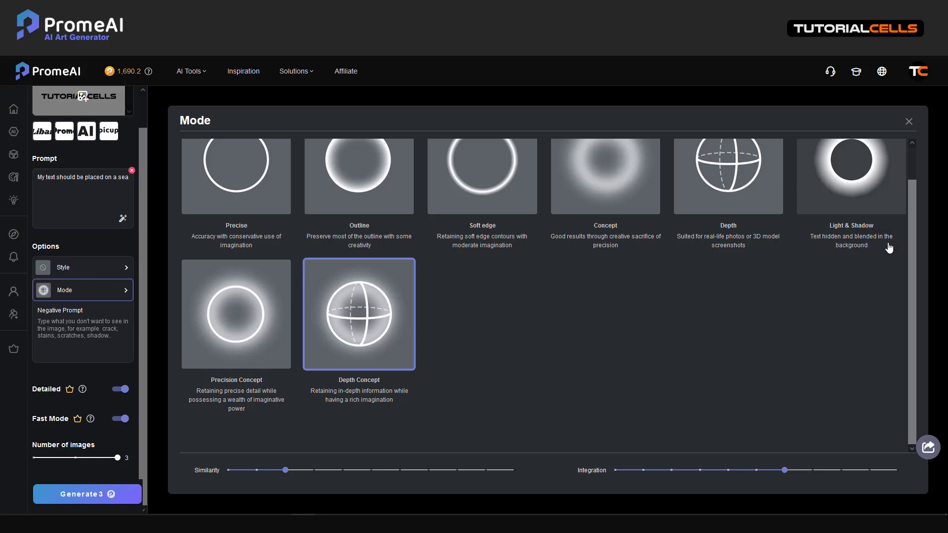
Step: Browse the Realistic food styles and set the style to Lobster
click(98, 271)
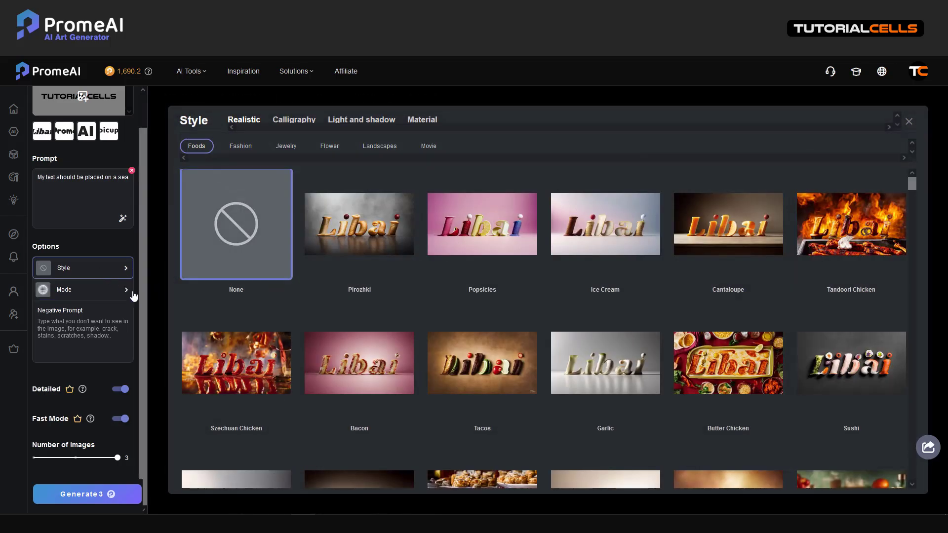
scroll(493, 378, down, 10)
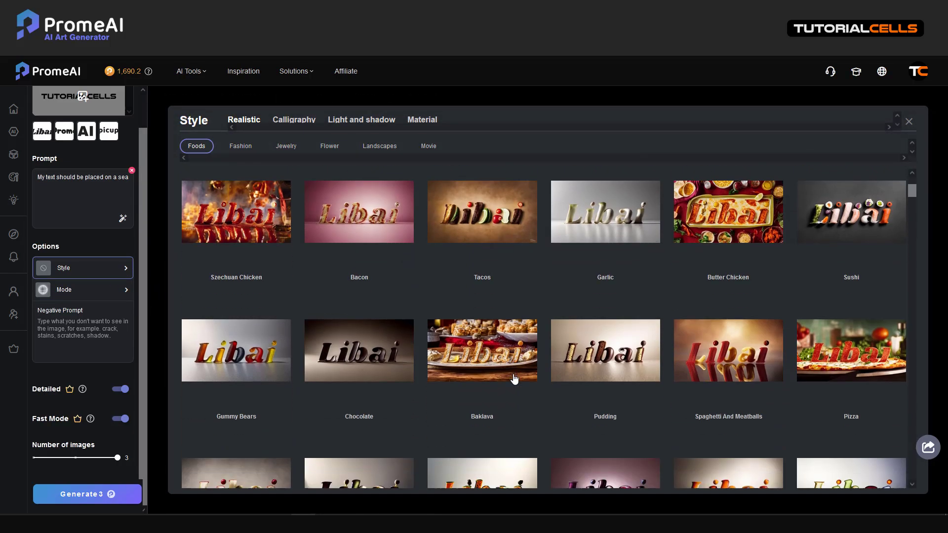
scroll(334, 303, up, 8)
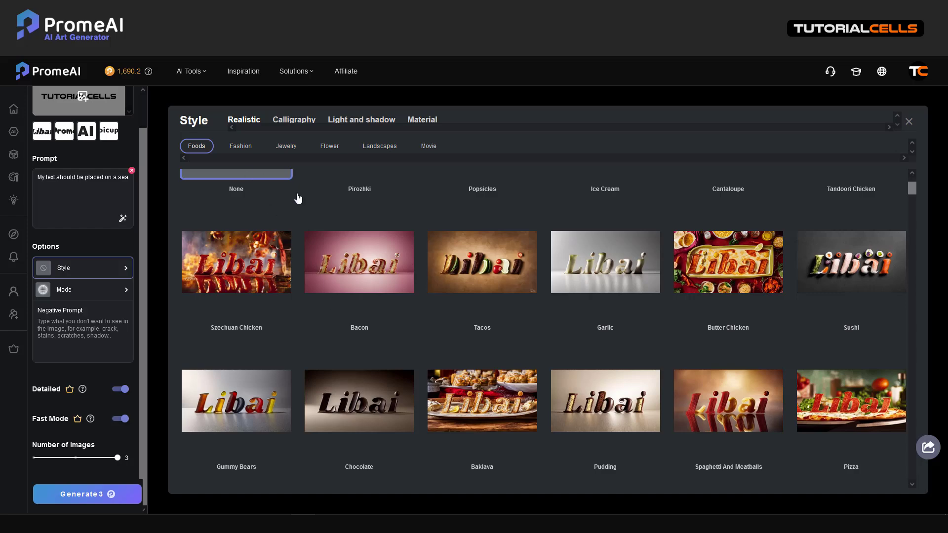
scroll(448, 355, down, 10)
scroll(448, 356, down, 15)
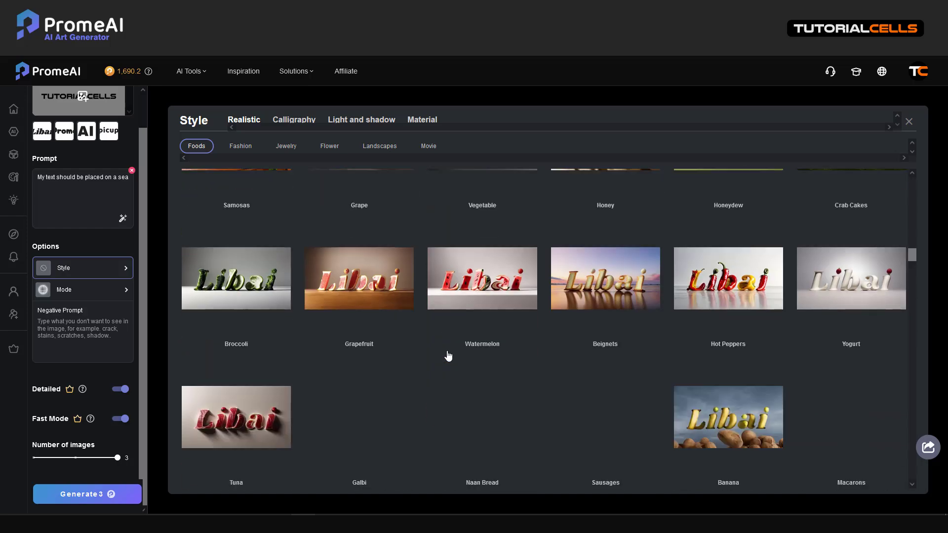
scroll(452, 360, up, 3)
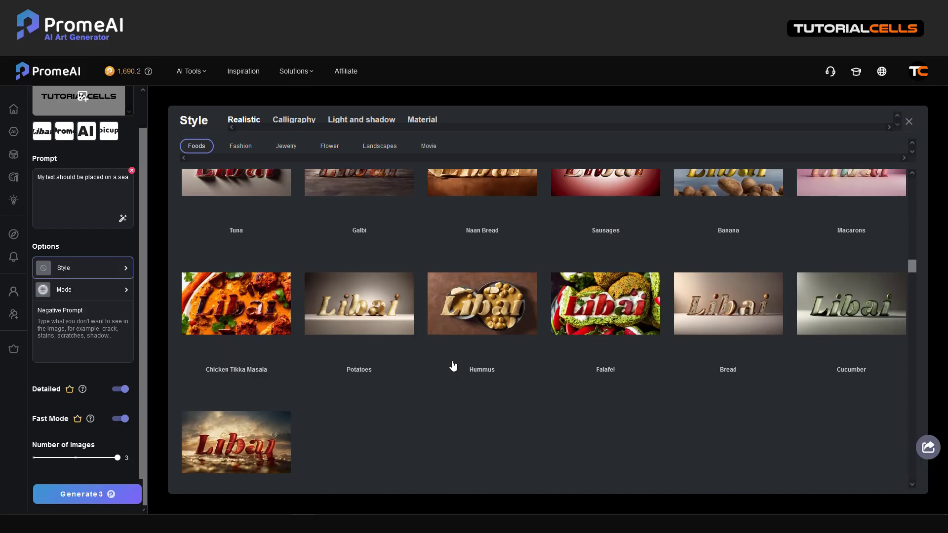
scroll(395, 363, down, 2)
click(242, 322)
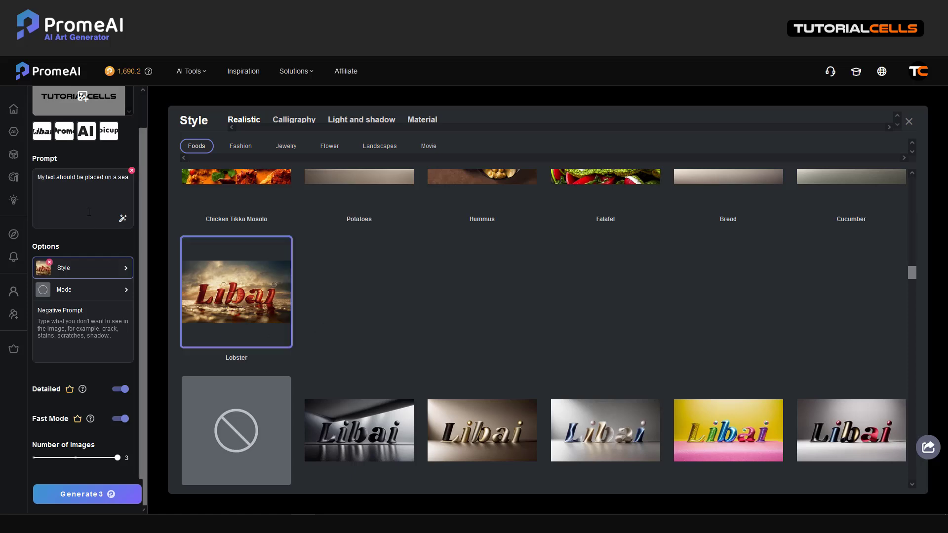
scroll(377, 332, down, 4)
scroll(374, 332, up, 5)
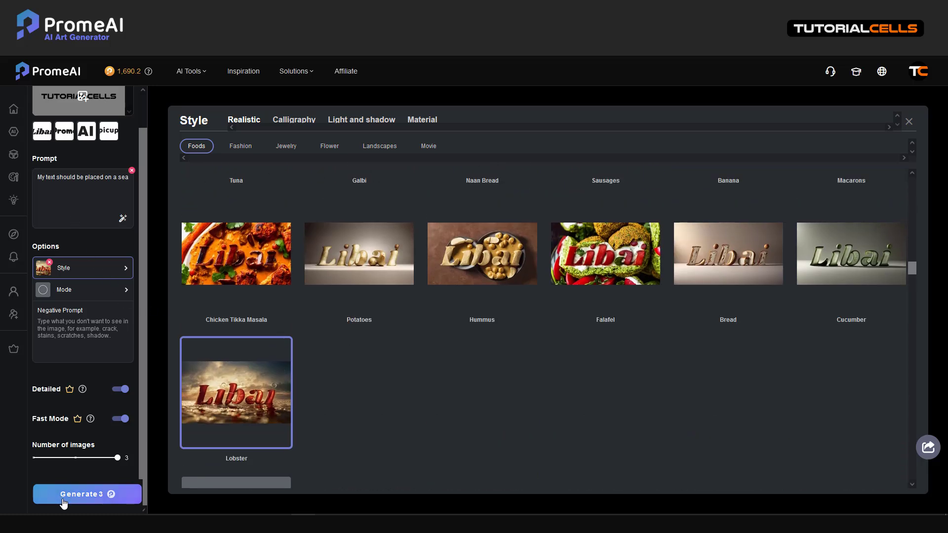
Step: Set the mode to Precision Concept and generate three images from the sea prompt
click(79, 290)
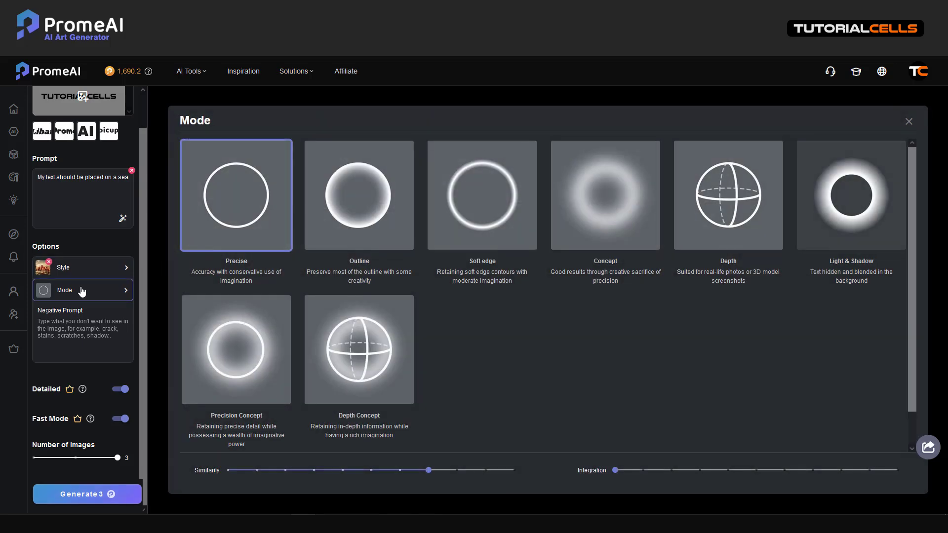
click(235, 357)
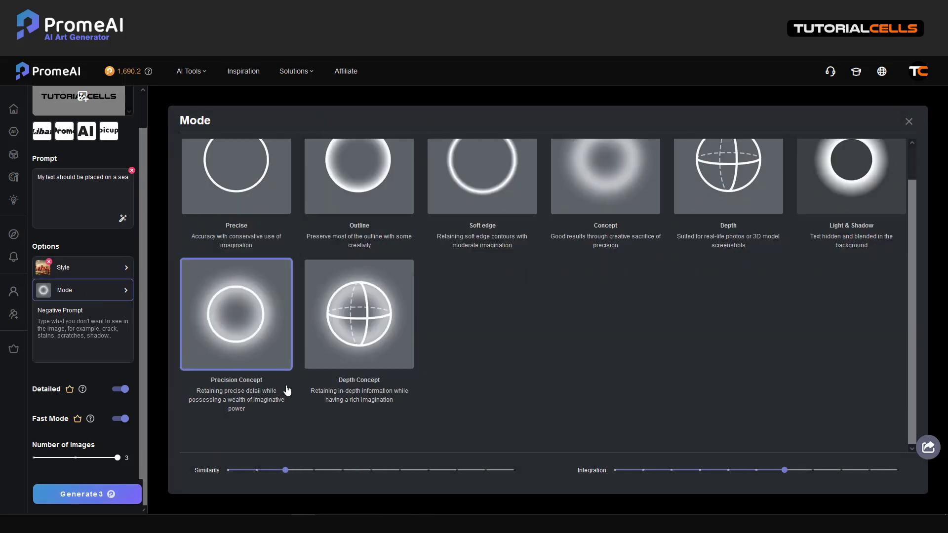
click(108, 494)
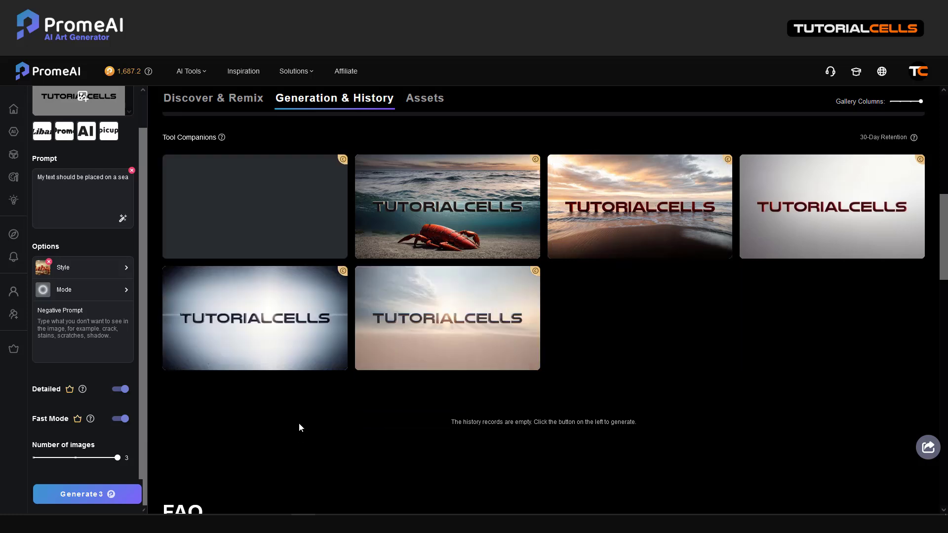
Step: Examine the generated sandy beach image at full size and return to the gallery
mouse_move(264, 271)
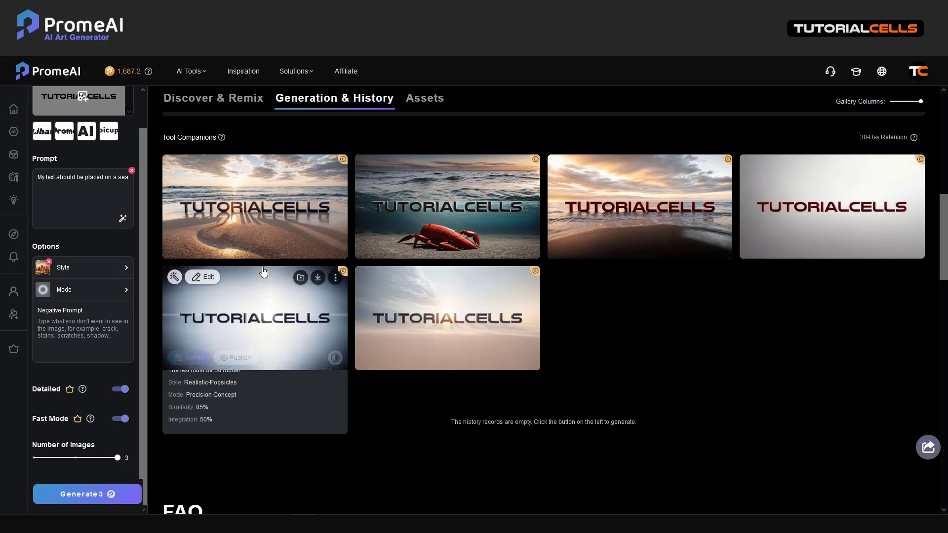
click(266, 236)
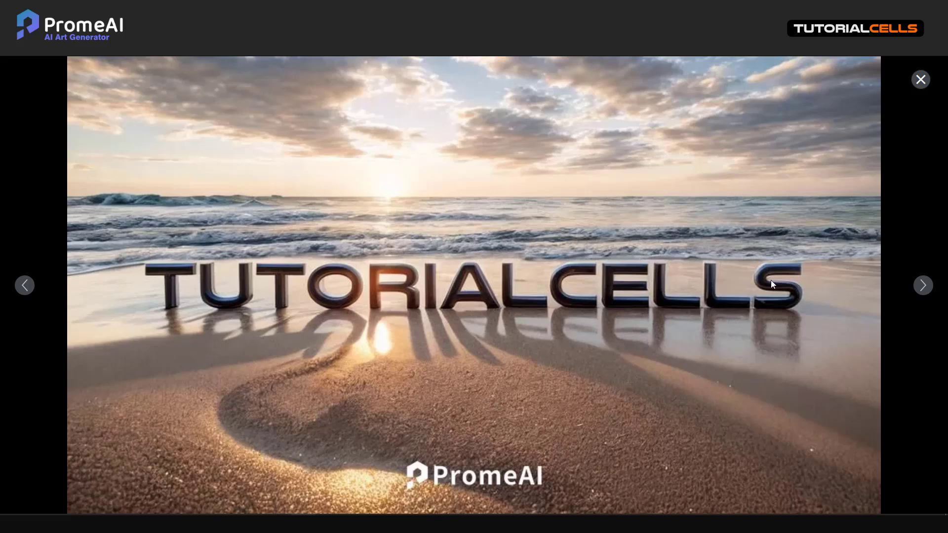
click(920, 80)
Step: Publish the generated sandy beach image and dismiss the offer to share it for coins
click(236, 246)
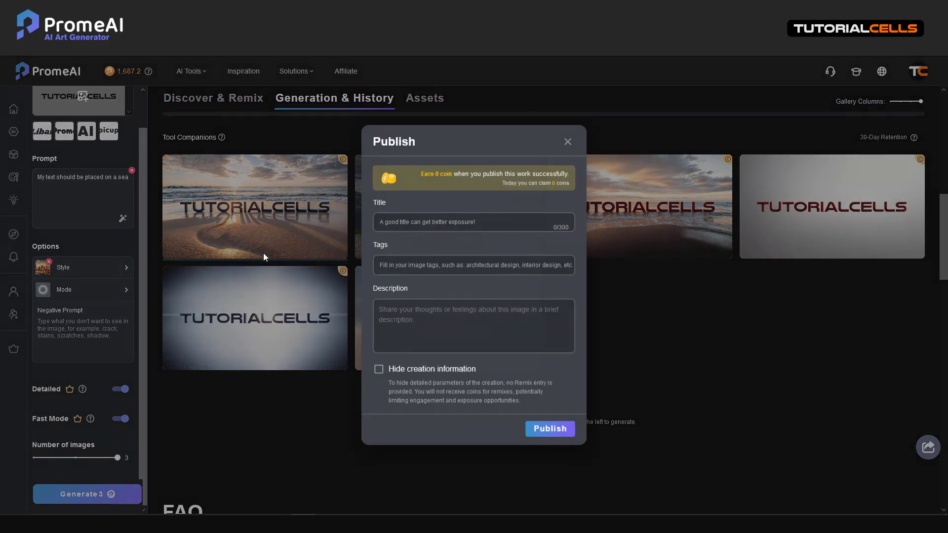
click(552, 438)
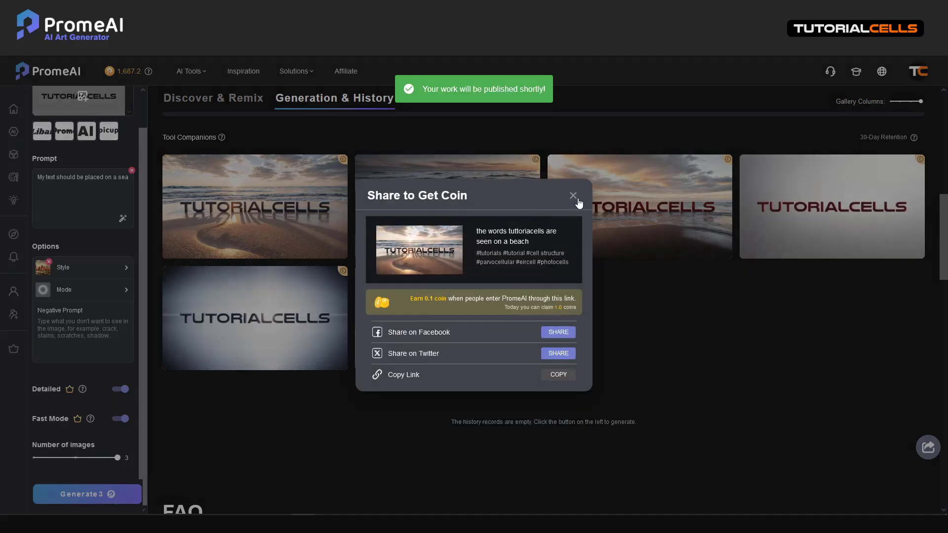
click(574, 197)
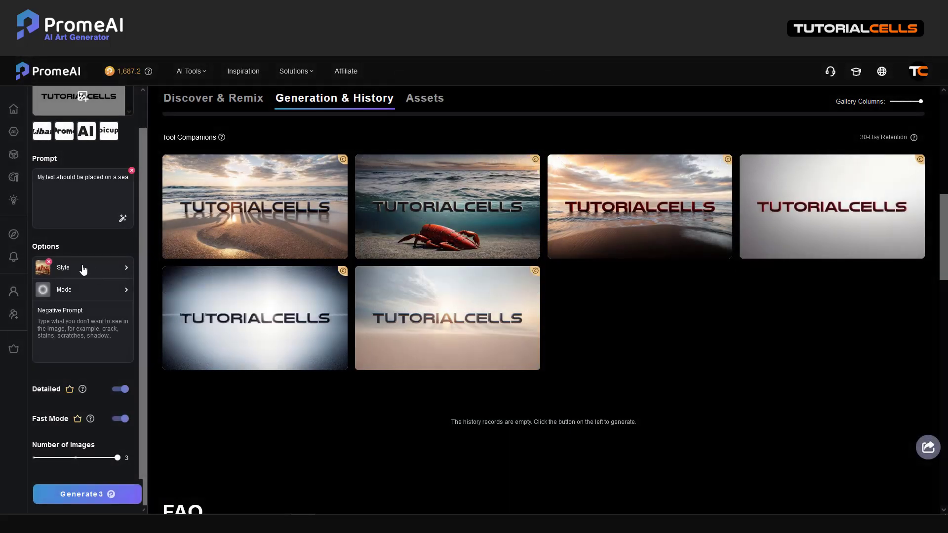
Step: Clear the sea prompt and remove the Lobster style
click(132, 170)
click(94, 276)
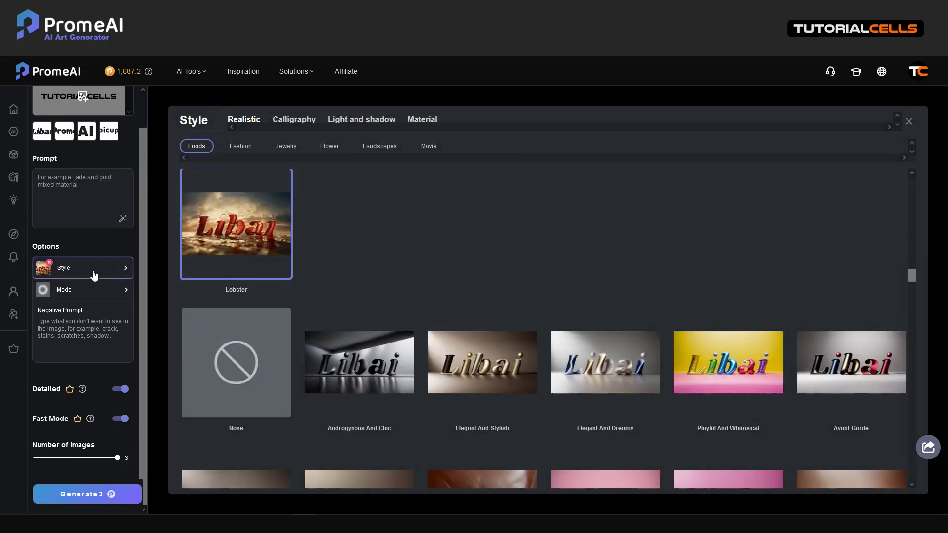
click(48, 261)
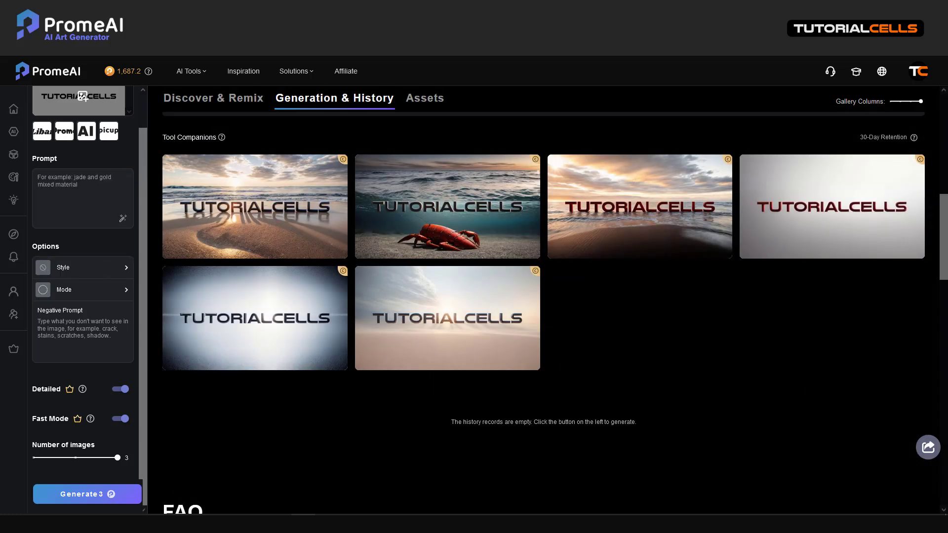
Step: Copy the two Notepad lines from "My text should be on the surface of the table" through "My text should be glass." into the PromeAI prompt
key(alt+Tab)
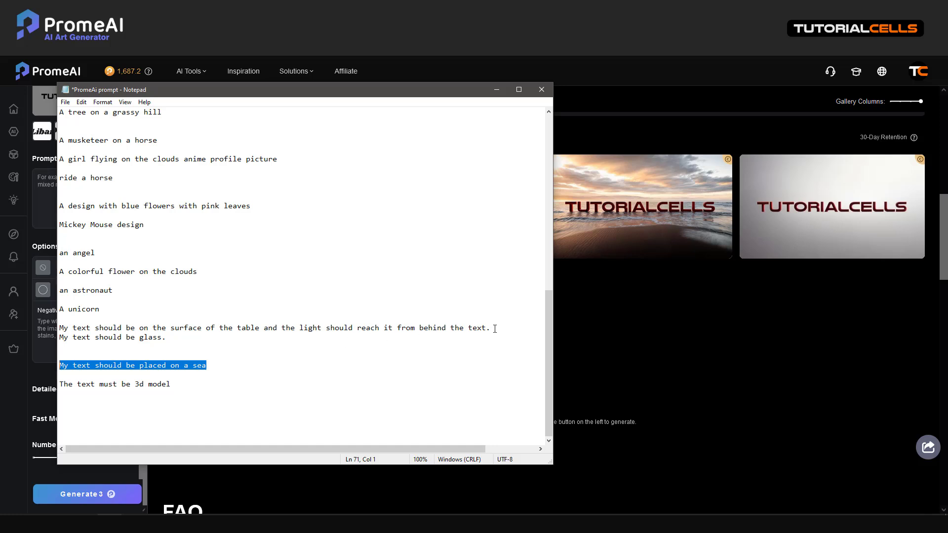
drag(167, 338, 58, 330)
key(ctrl+c)
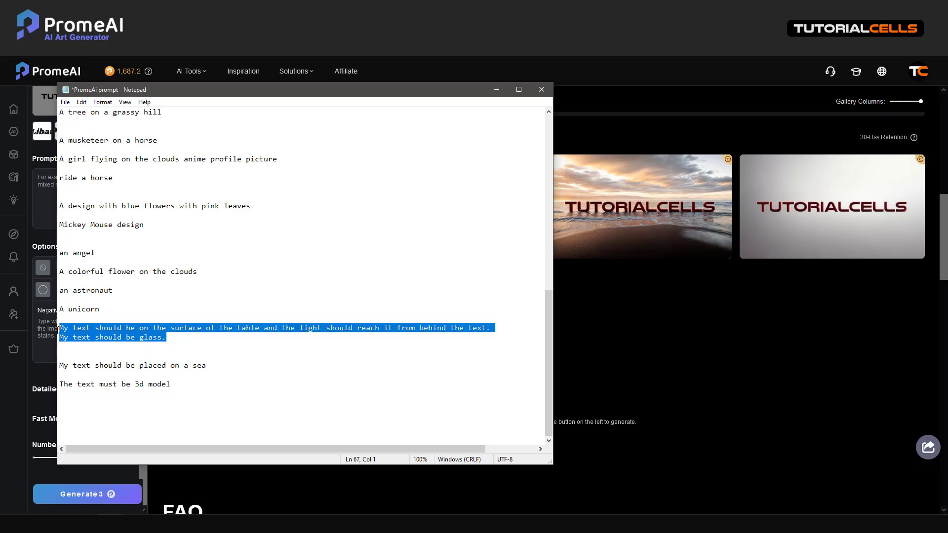
click(49, 196)
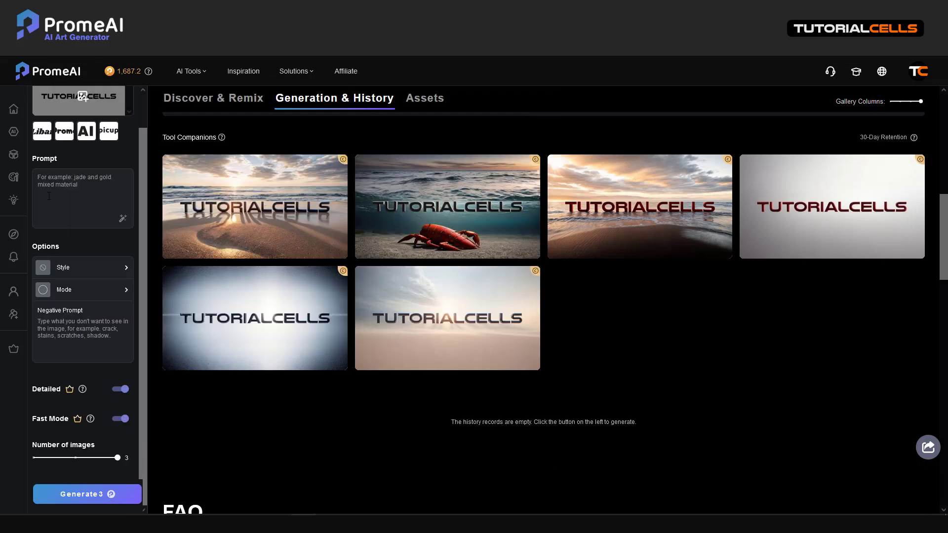
key(ctrl+v)
Step: Set the style to Pop from the Realistic Jewelry category and generate three images from the table and glass prompt
click(69, 272)
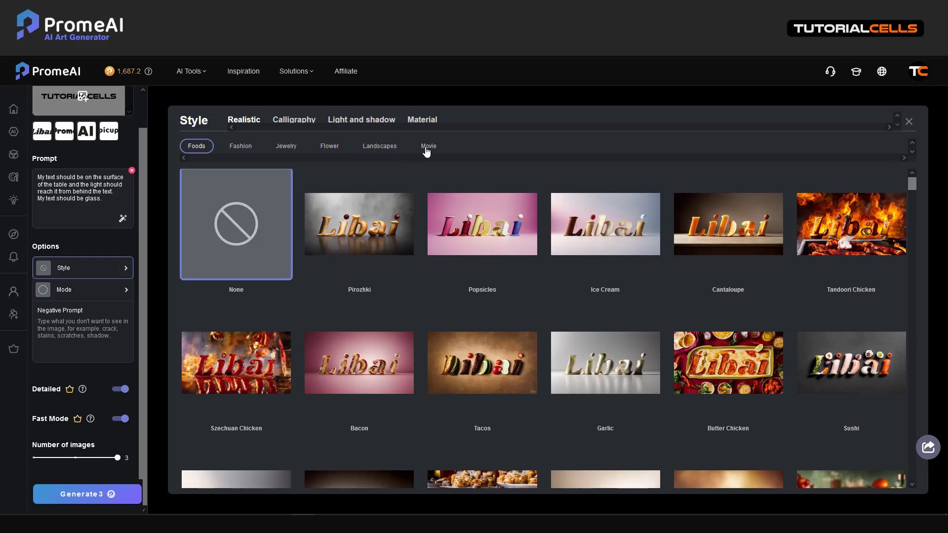
click(390, 147)
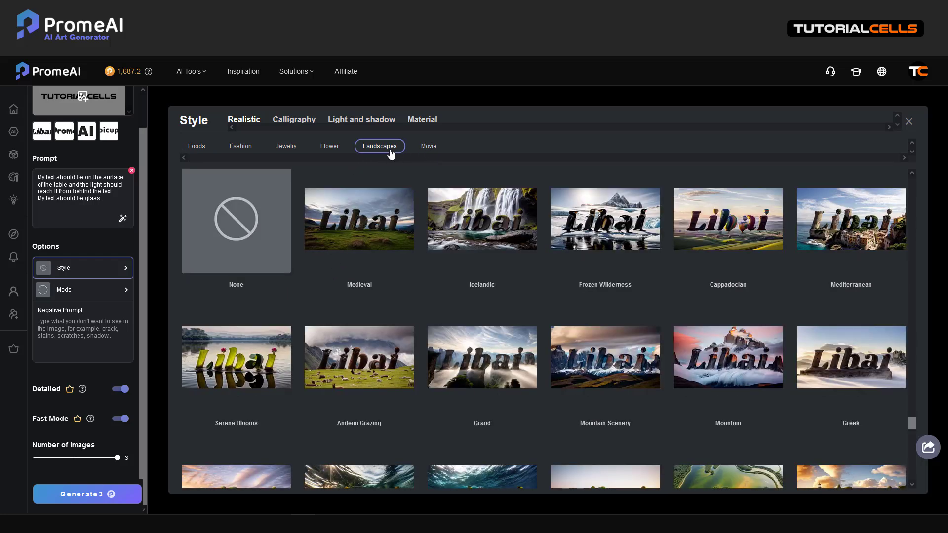
click(425, 147)
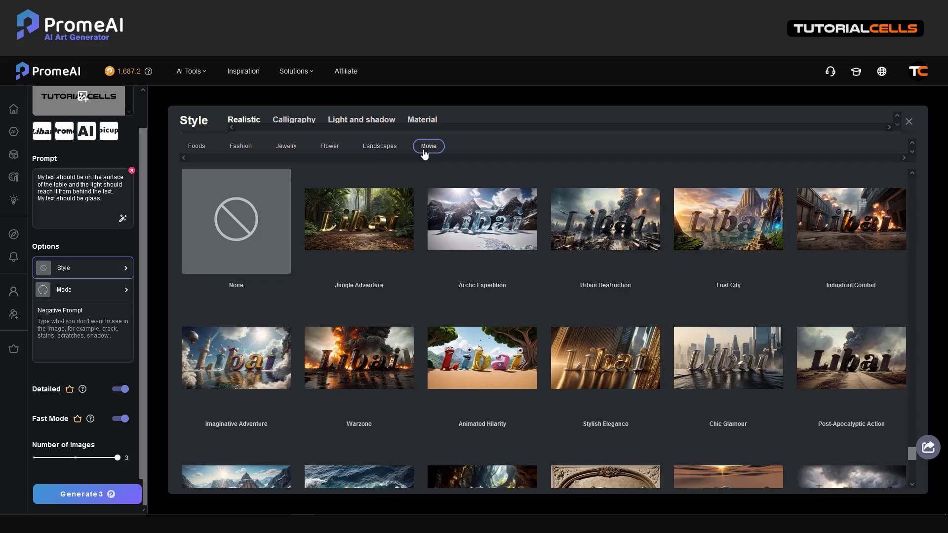
click(330, 147)
click(288, 147)
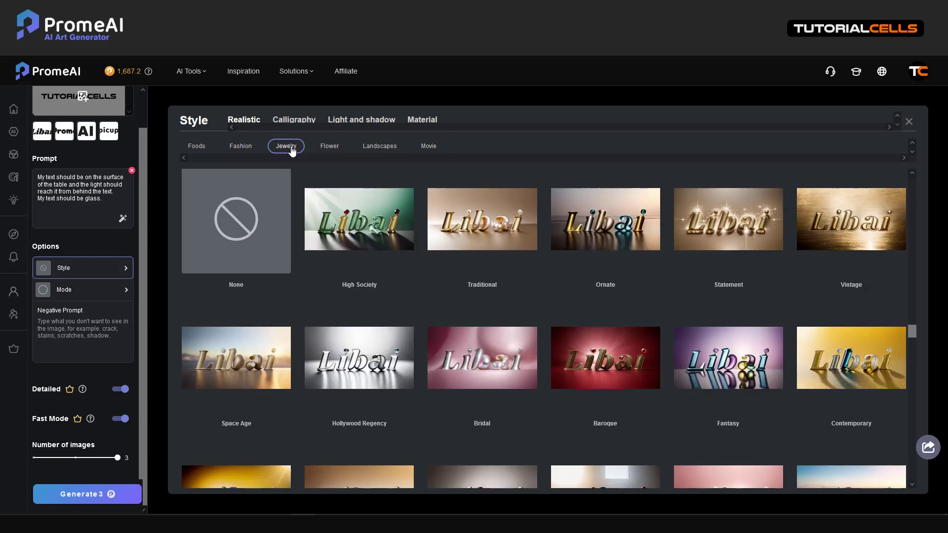
click(357, 228)
scroll(402, 275, down, 3)
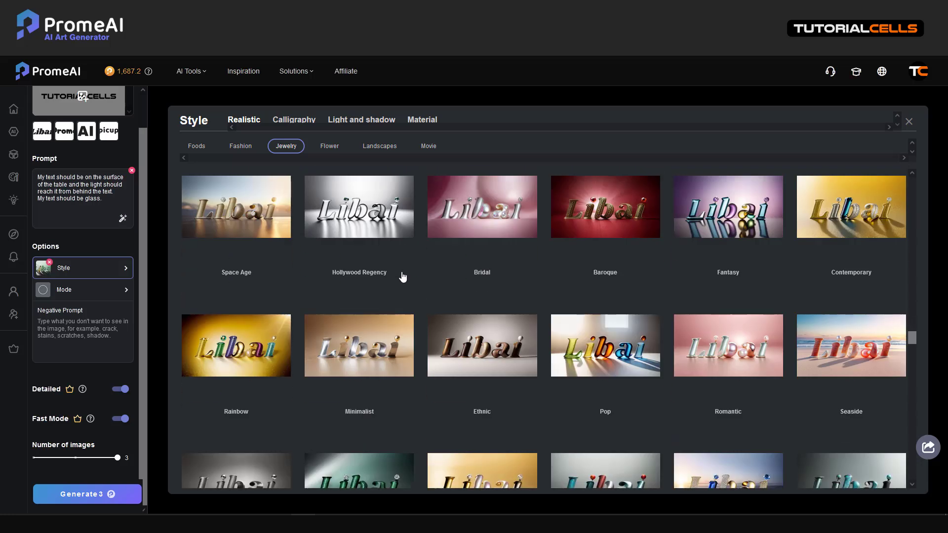
click(564, 341)
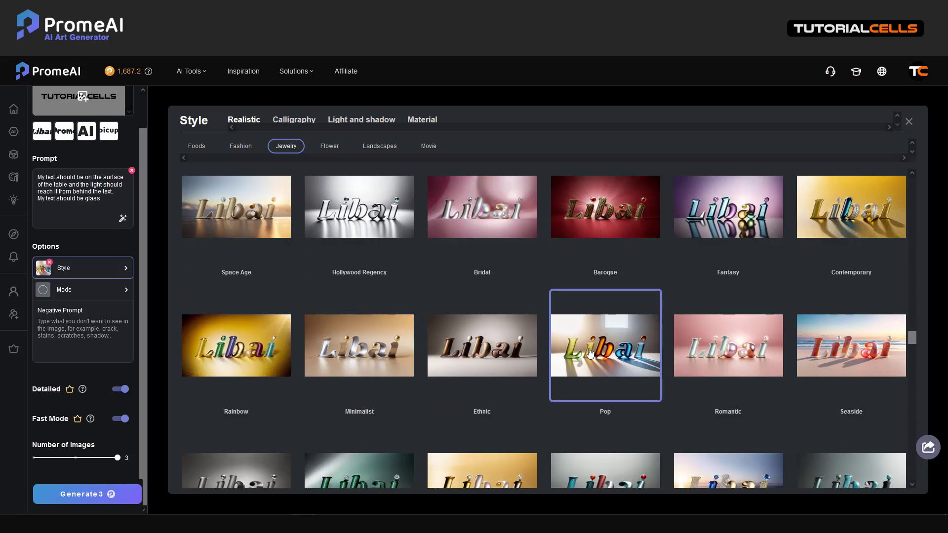
click(93, 490)
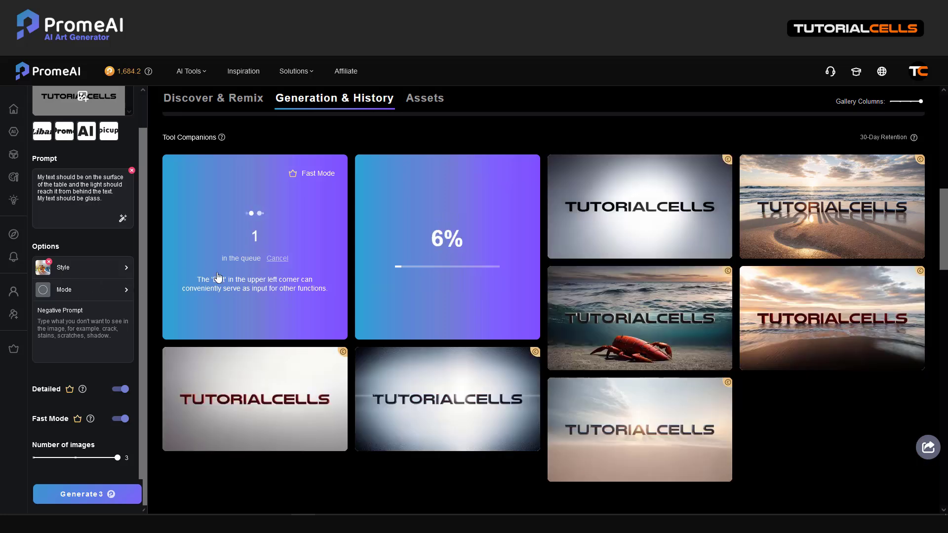
Step: Generate three more images using the expanded prompt about sleek, silver text against a minimalist desk
mouse_move(642, 213)
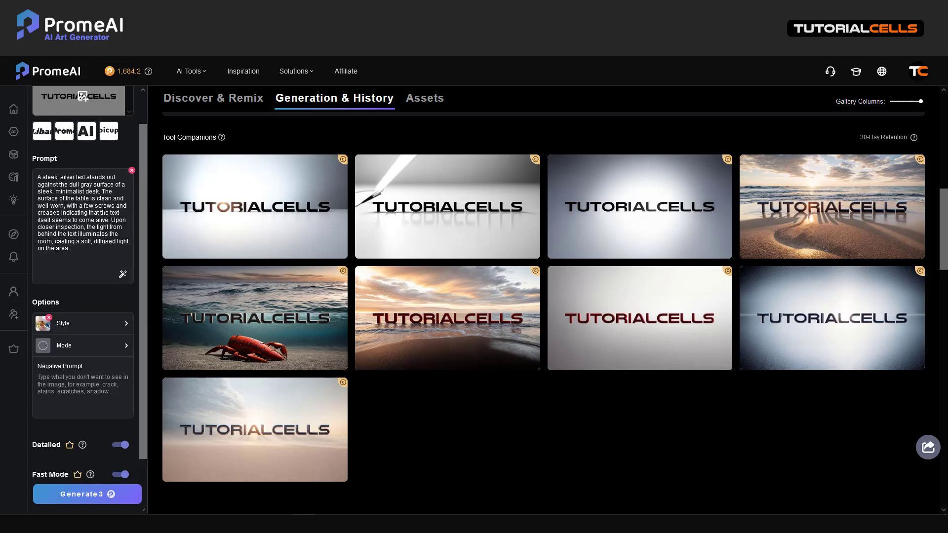
click(77, 495)
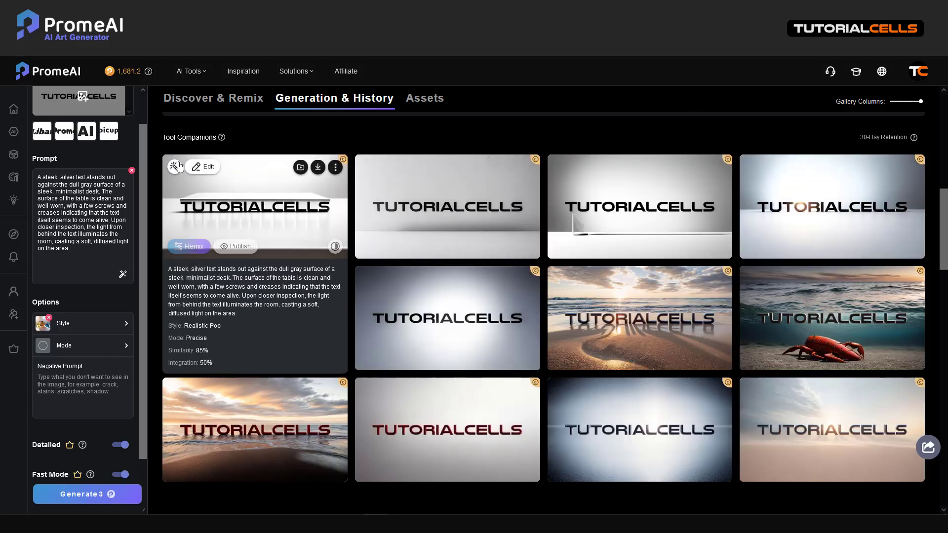
Step: Clear the expanded prompt and set the mode to Precision Concept
click(132, 171)
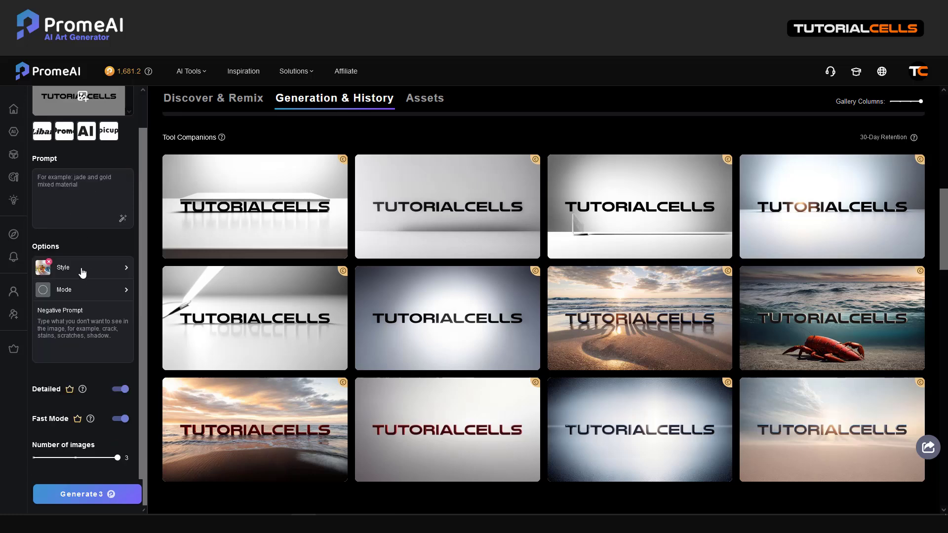
click(86, 291)
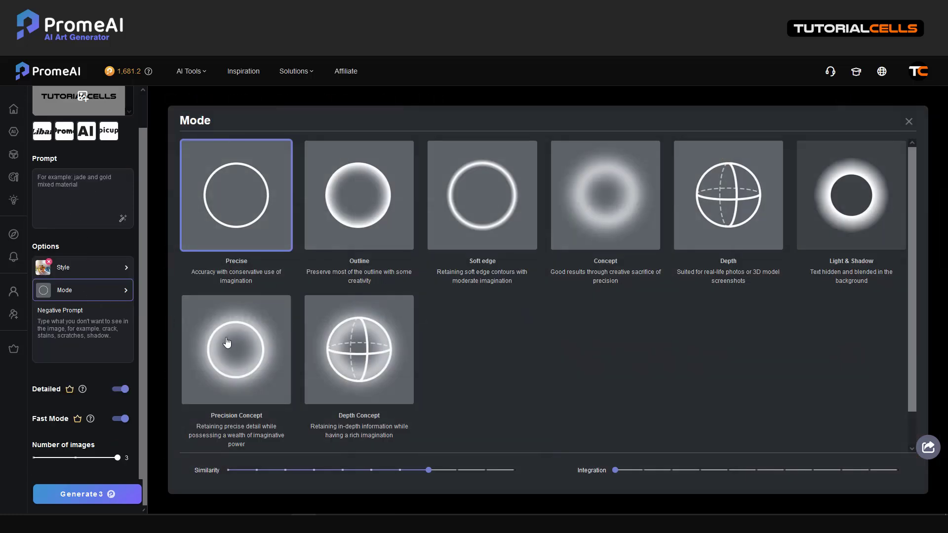
click(229, 343)
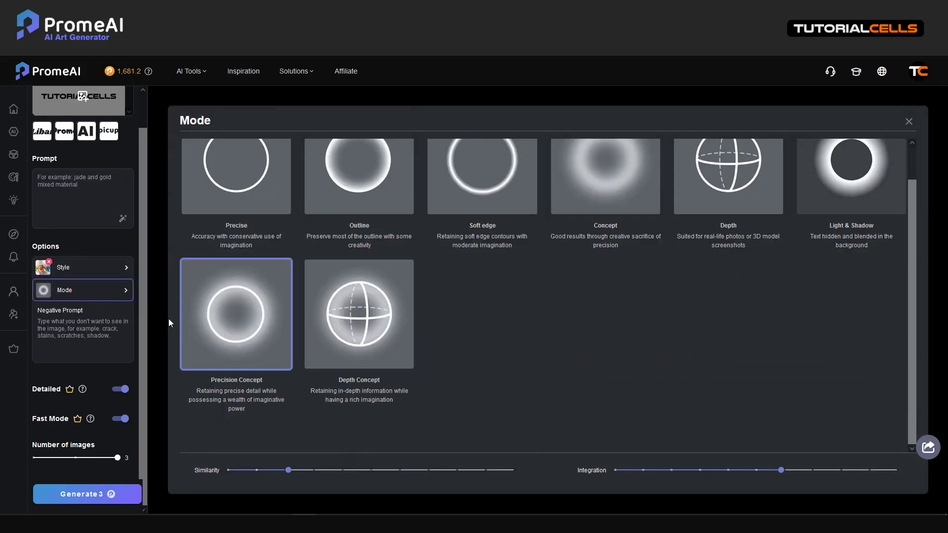
Step: Keep Pop as the style and generate three images without a prompt
click(93, 270)
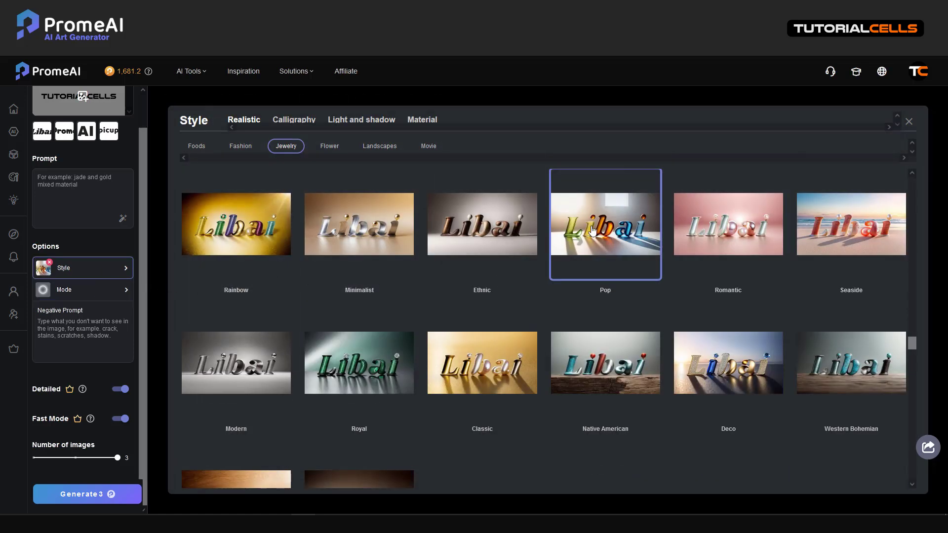
click(84, 494)
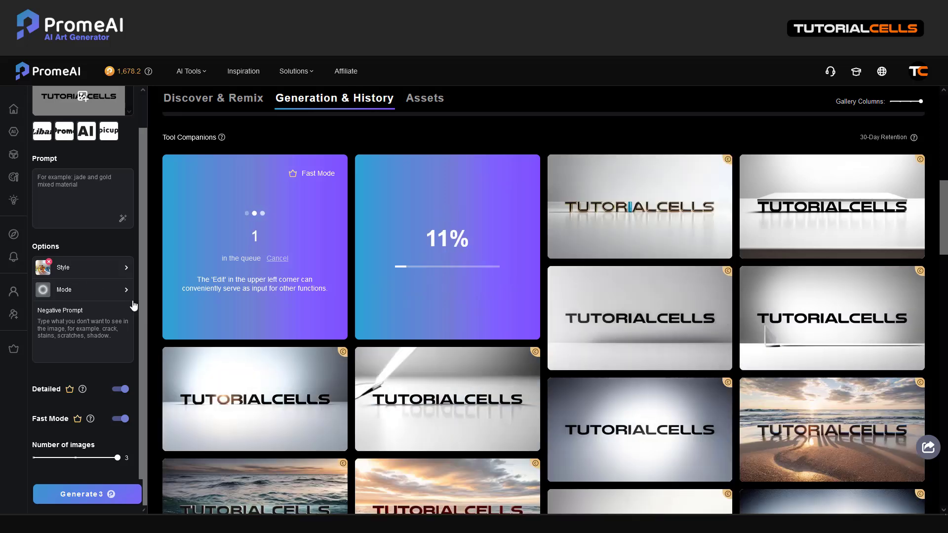
mouse_move(583, 221)
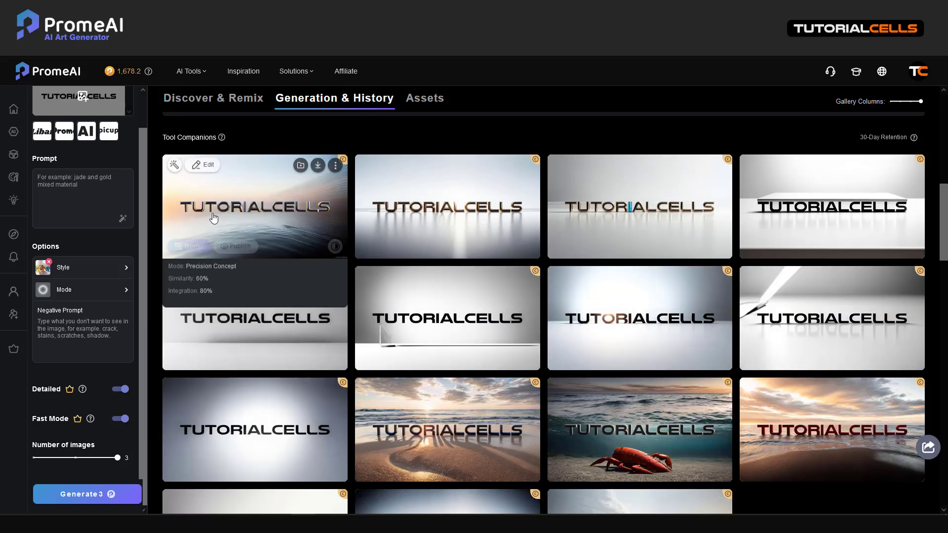
Step: Set the style to Baby's Breath from the Realistic Flower category
click(94, 267)
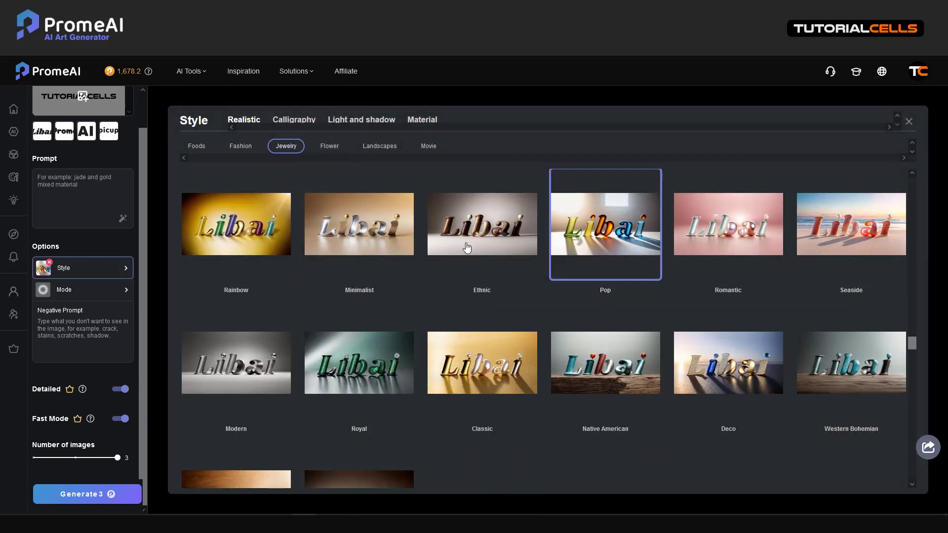
scroll(465, 249, down, 2)
scroll(466, 249, down, 1)
scroll(464, 247, down, 5)
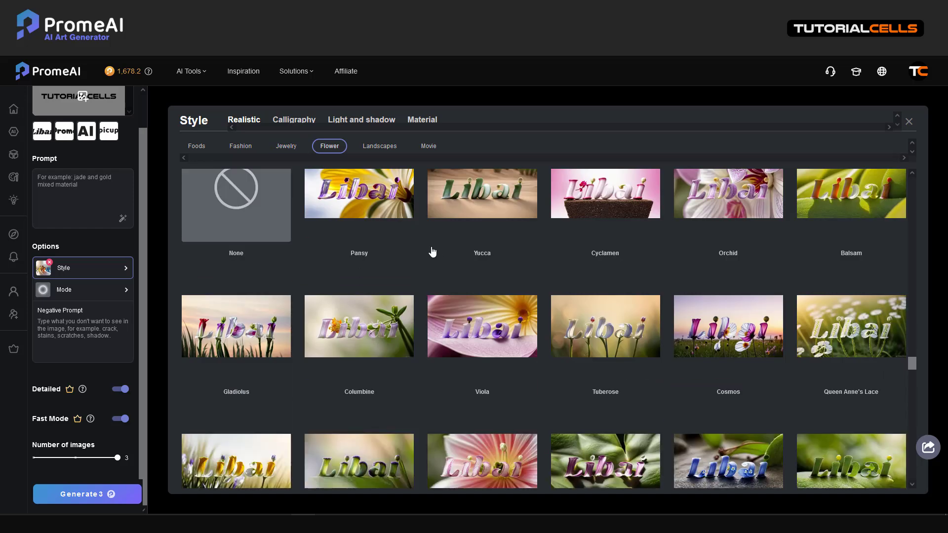
scroll(433, 251, down, 3)
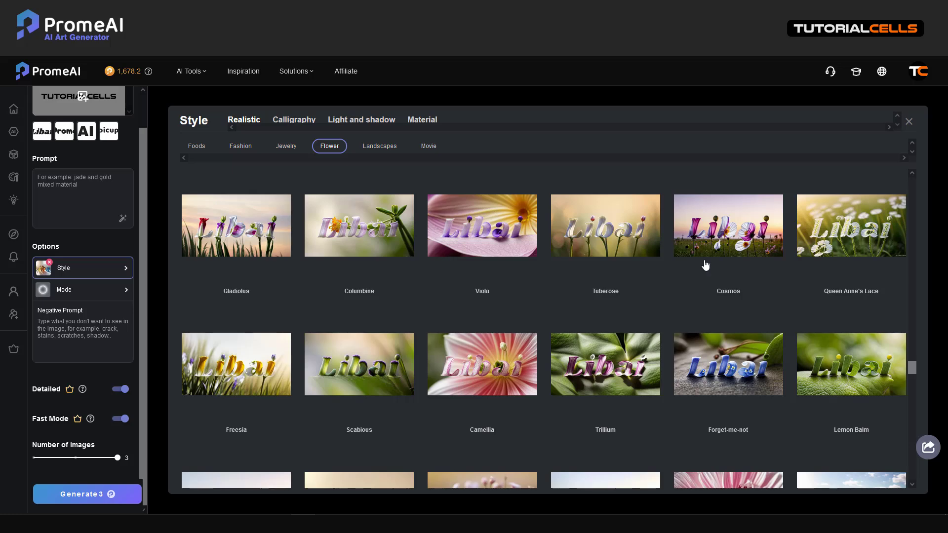
scroll(419, 325, down, 3)
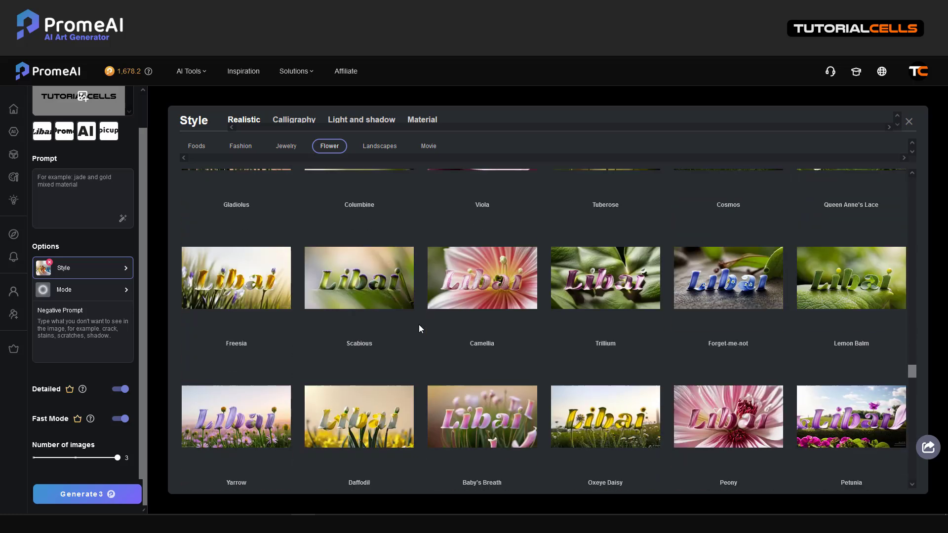
scroll(419, 326, down, 3)
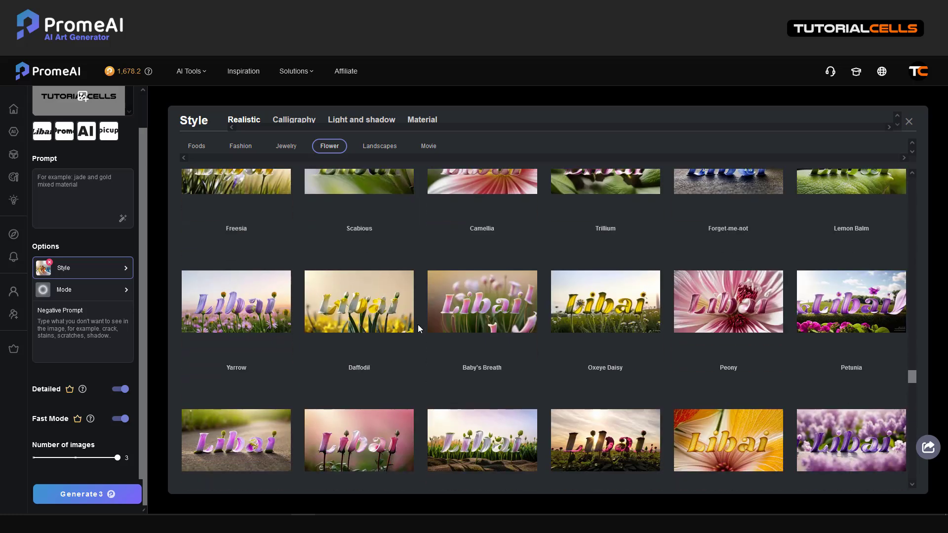
click(479, 311)
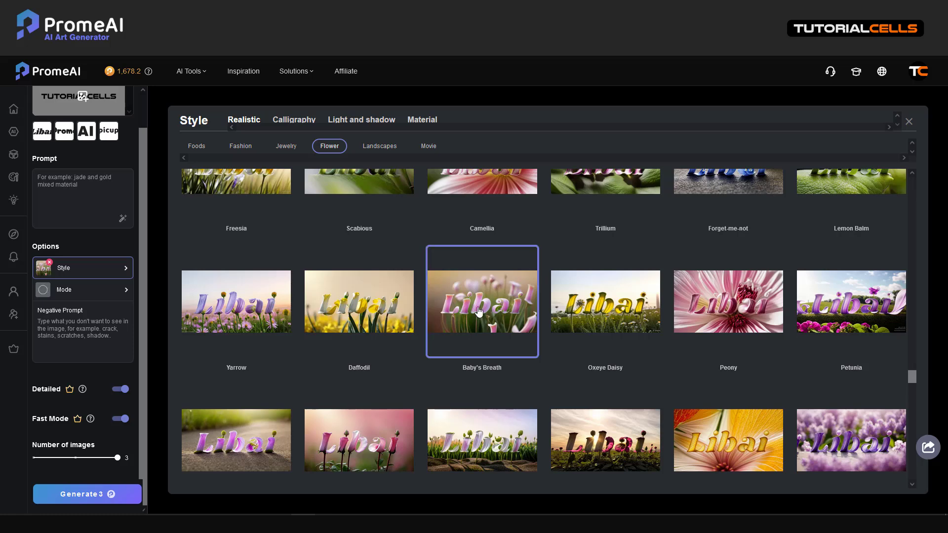
Step: Set the mode to Concept and generate three images without a prompt
click(86, 292)
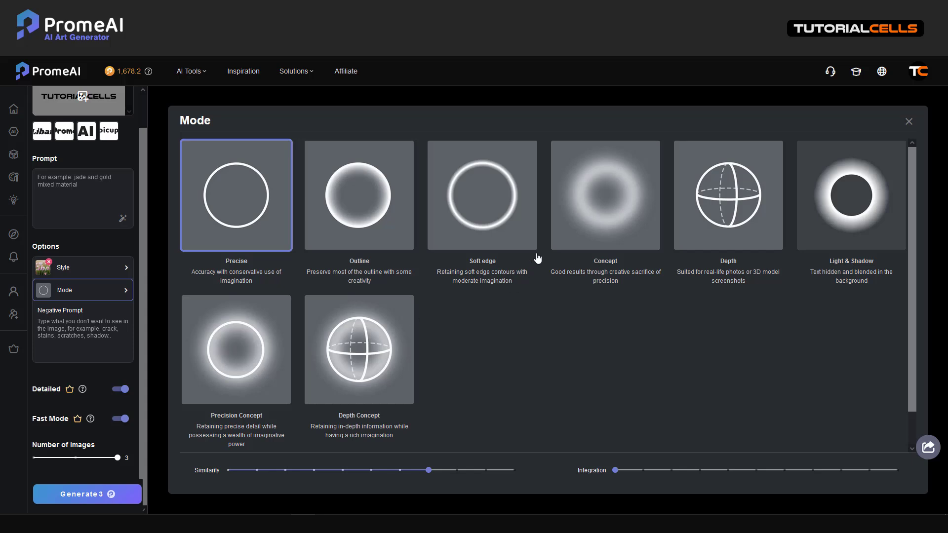
click(563, 237)
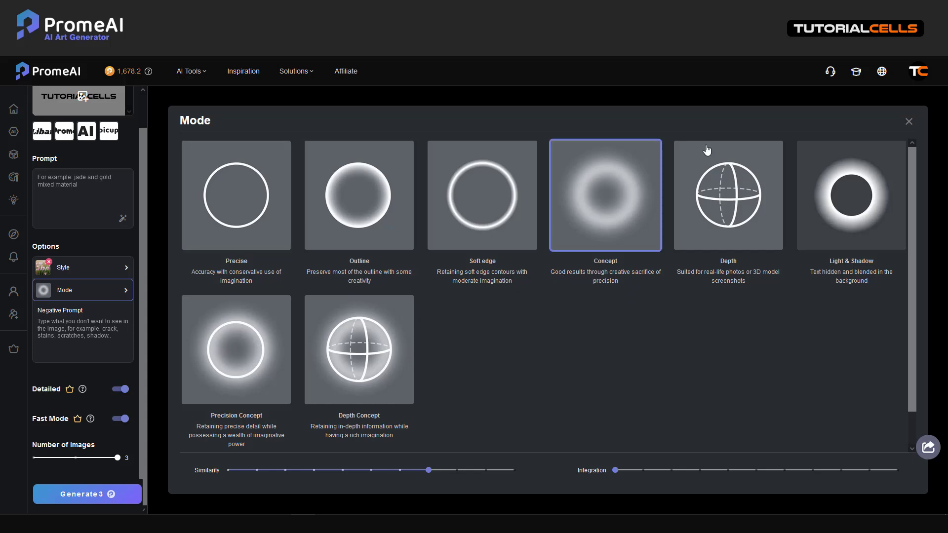
click(82, 495)
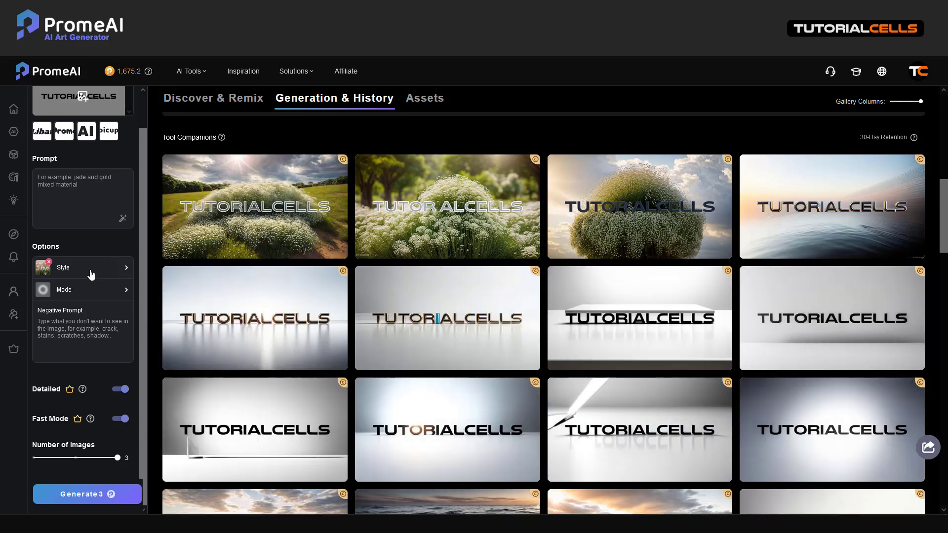
Step: Change the style to Yarrow from the Realistic Flower category
click(96, 297)
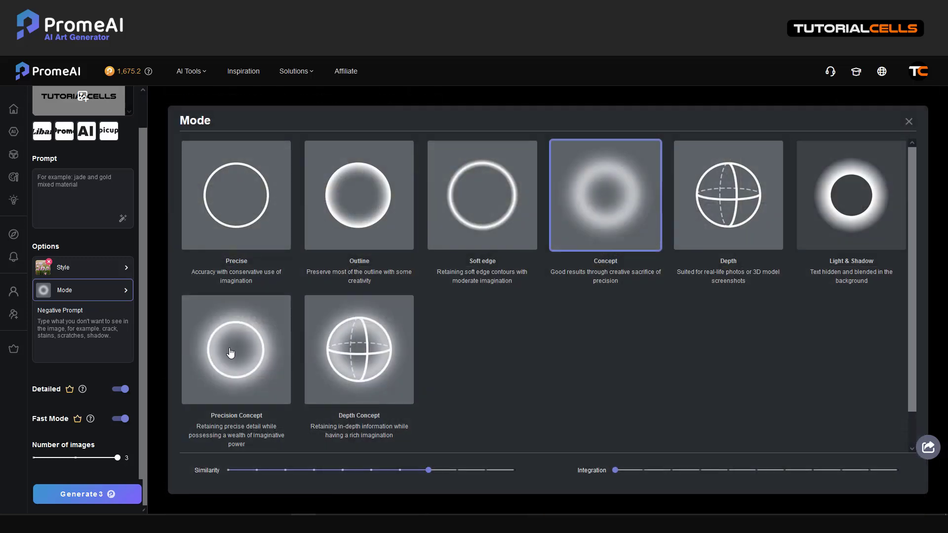
click(101, 269)
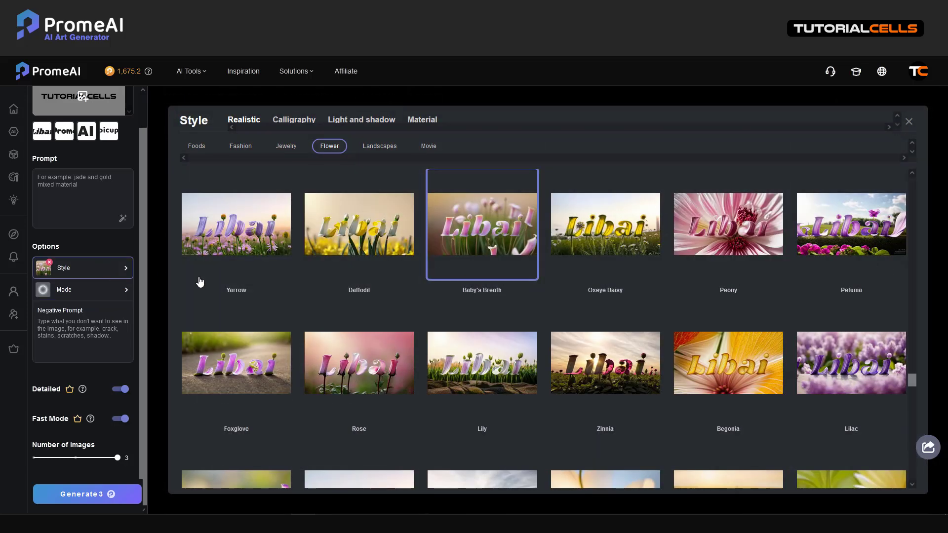
click(265, 246)
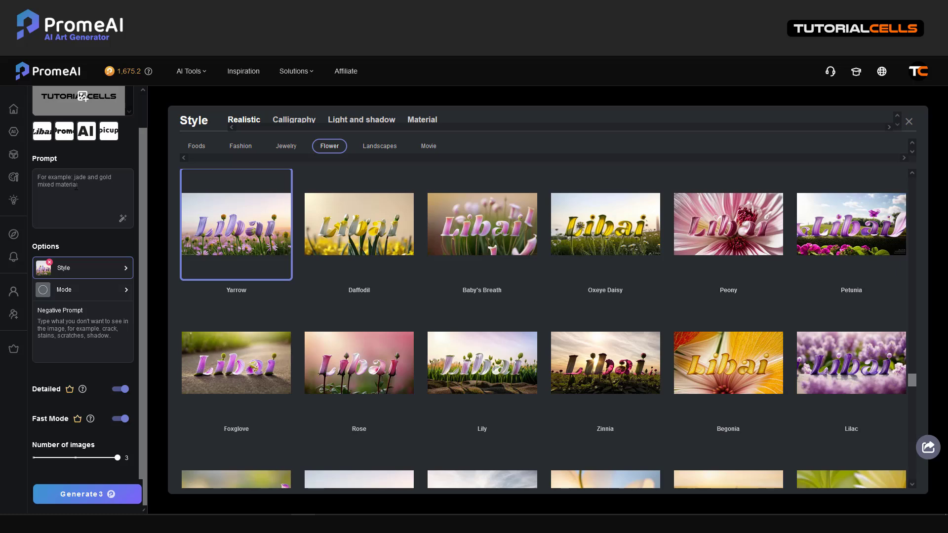
Step: Enter the prompt "Mix text and flowers together" and generate three images
click(76, 187)
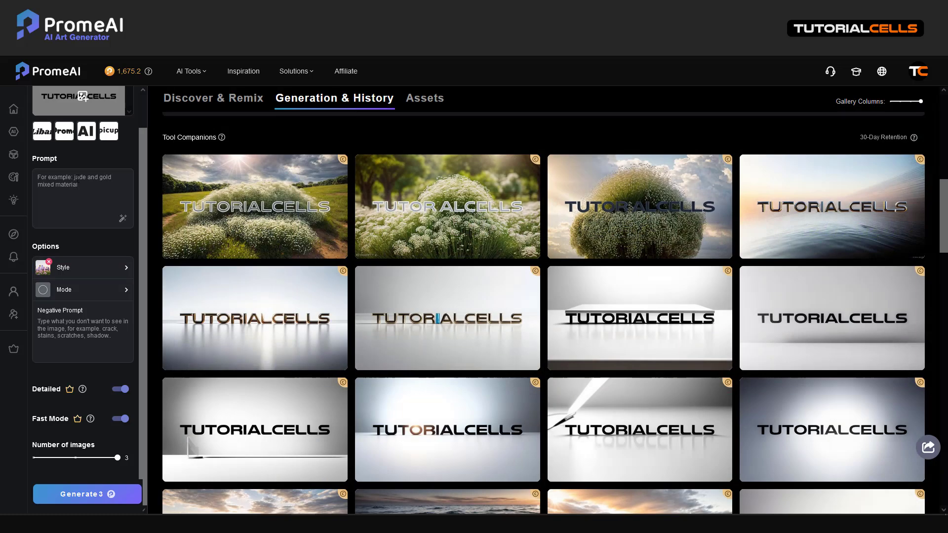
text(Mix text and flowers together)
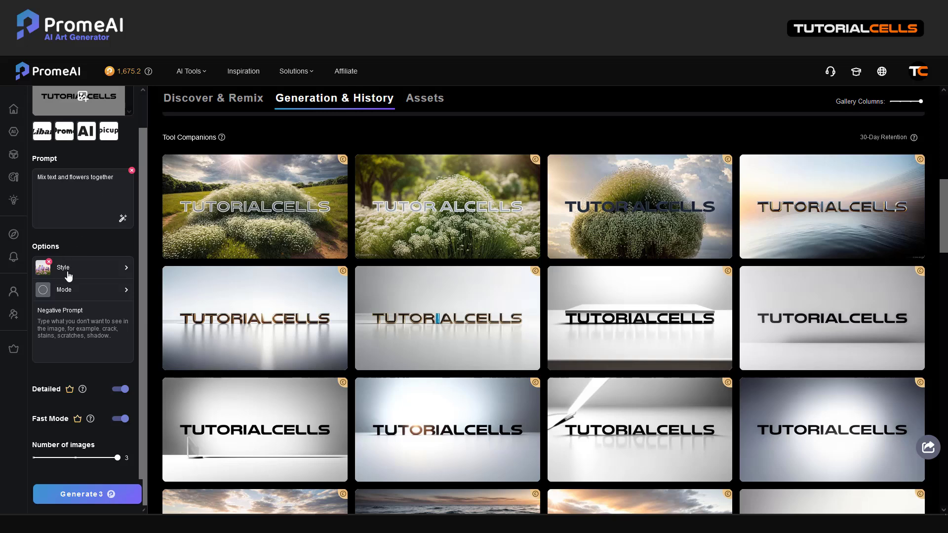
click(88, 495)
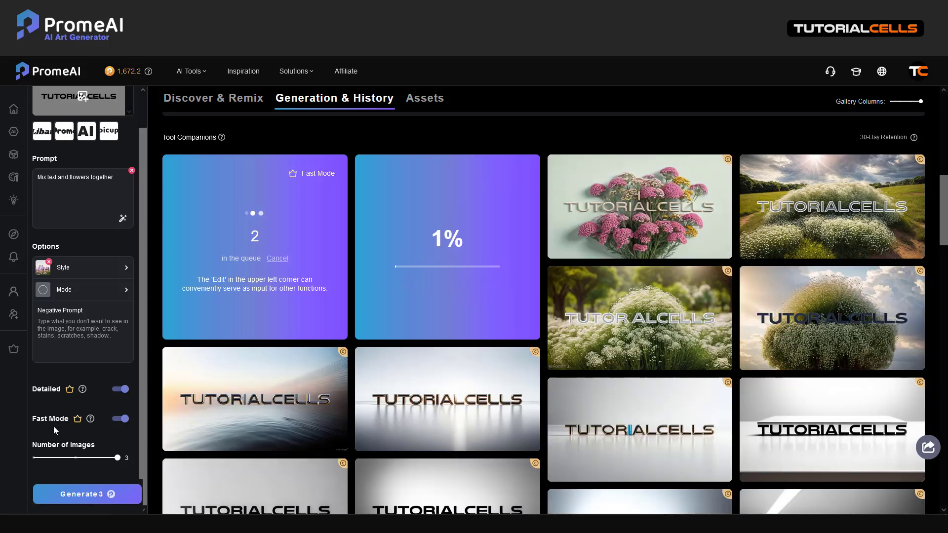
mouse_move(552, 250)
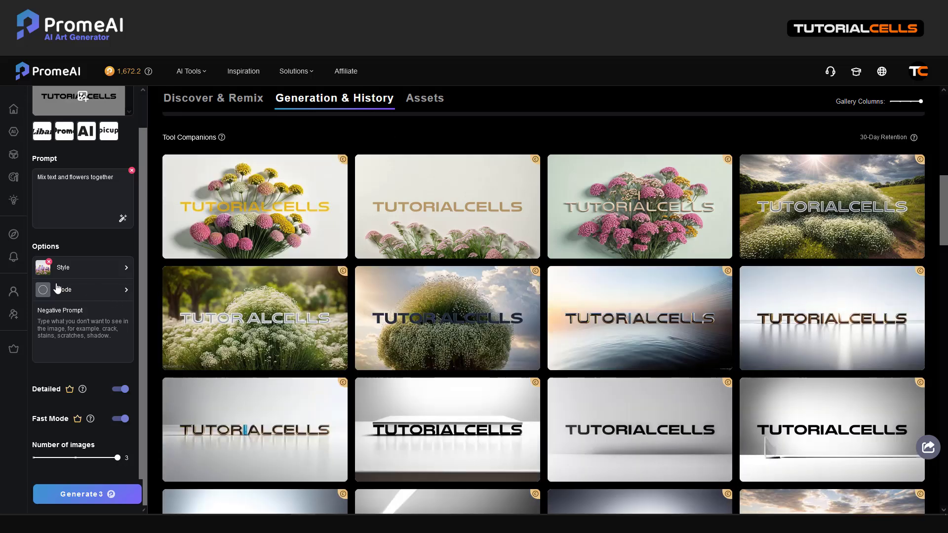
Step: Set the mode to Precision Concept, reduce the number of images to 2 and generate them from the same prompt
click(58, 289)
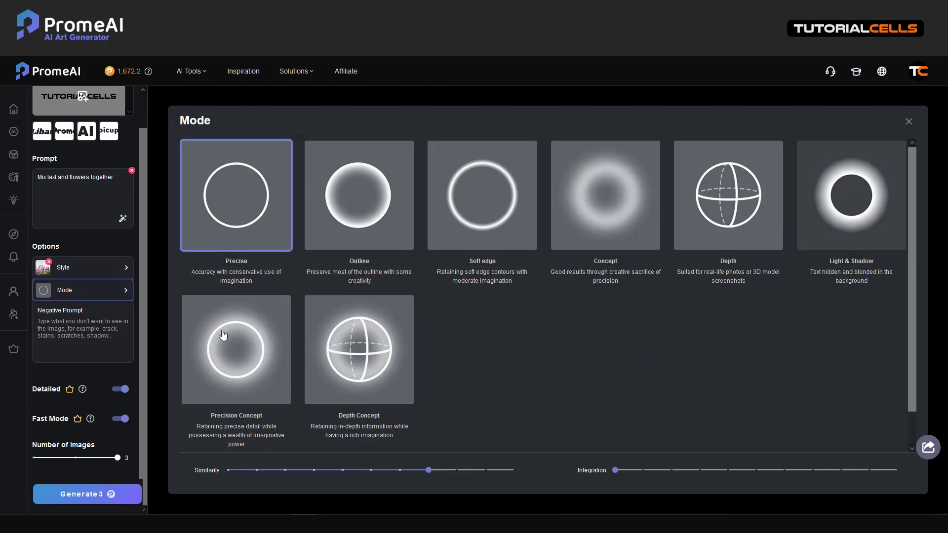
click(220, 334)
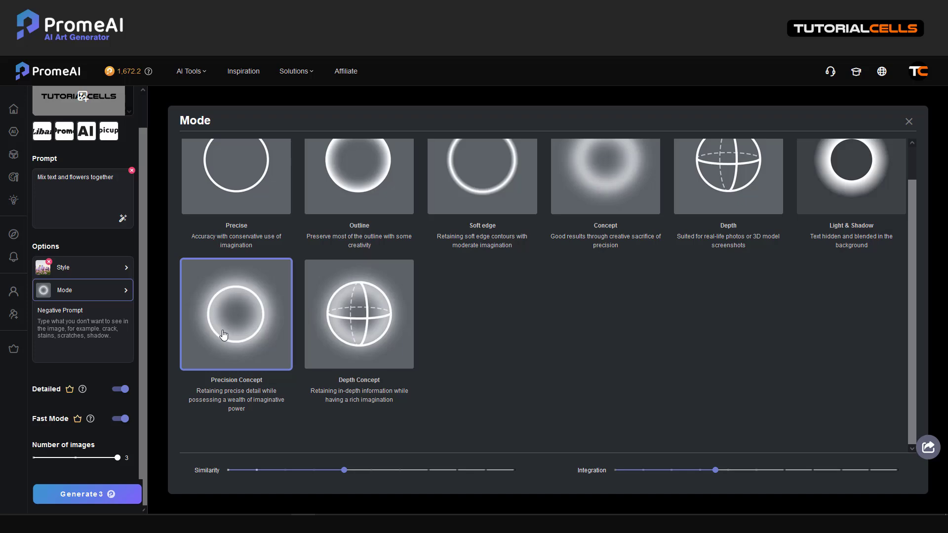
click(78, 459)
click(83, 494)
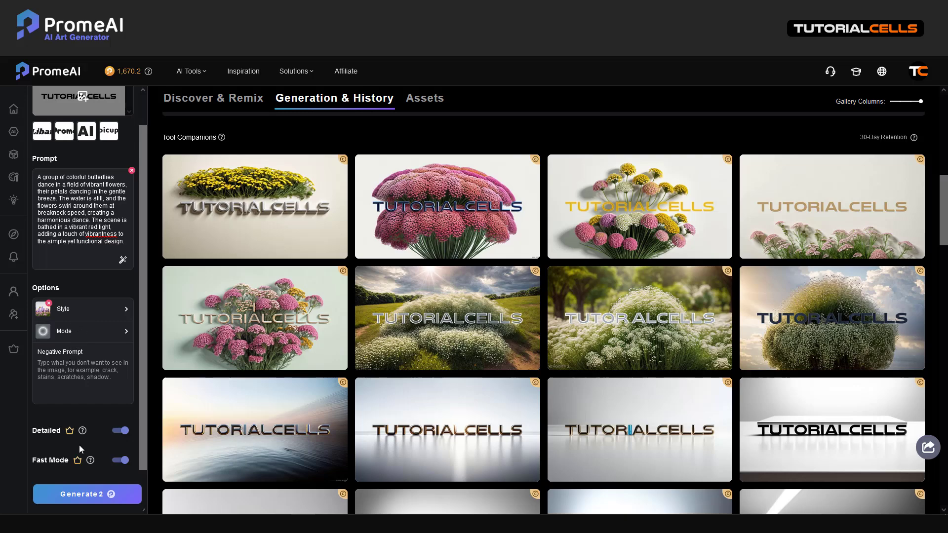
Step: Generate two images using the expanded prompt about colorful butterflies in a field of vibrant flowers
click(79, 495)
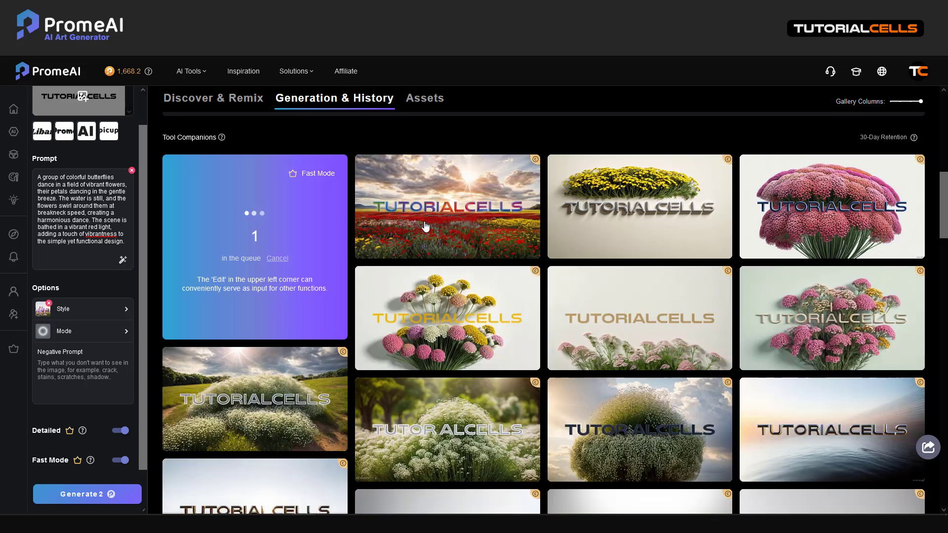
mouse_move(422, 232)
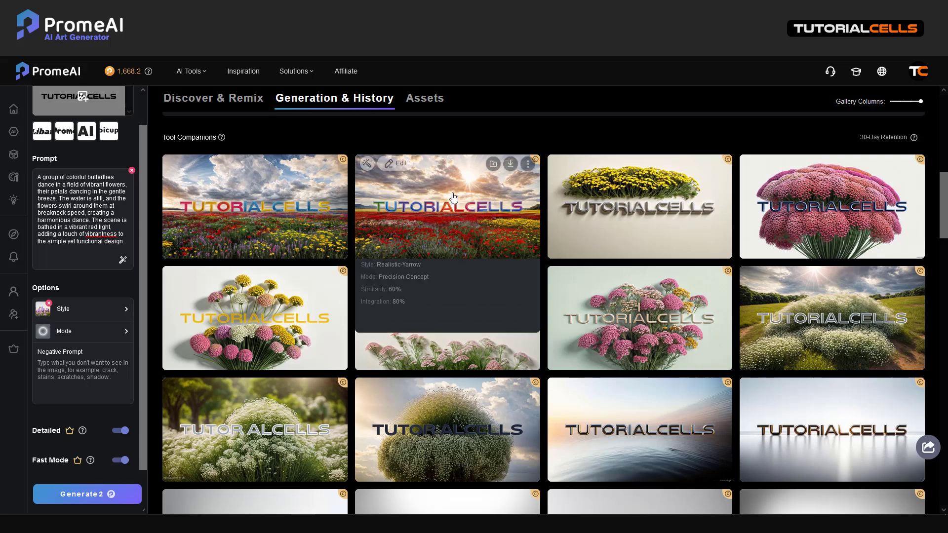
Step: Publish the generated image of the logo over the red flower field and dismiss the sharing offer
click(434, 248)
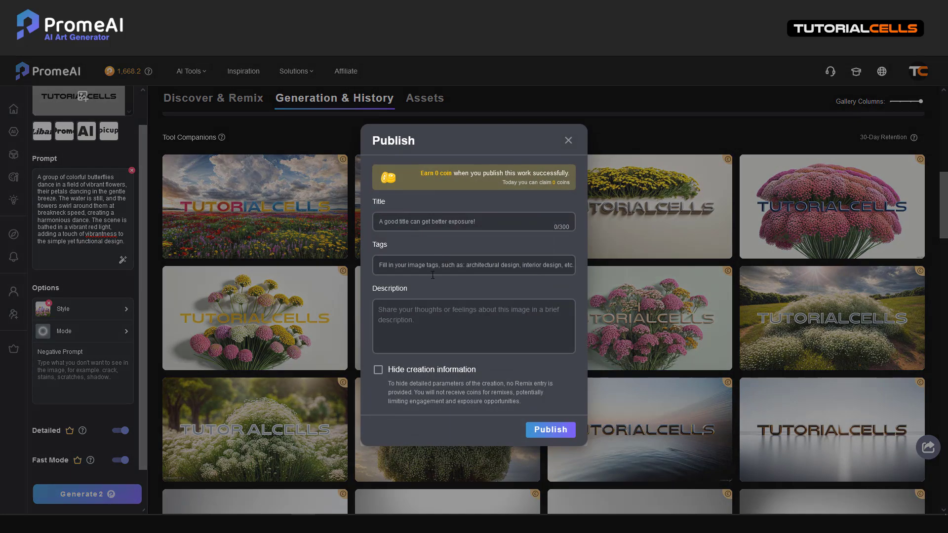
click(550, 431)
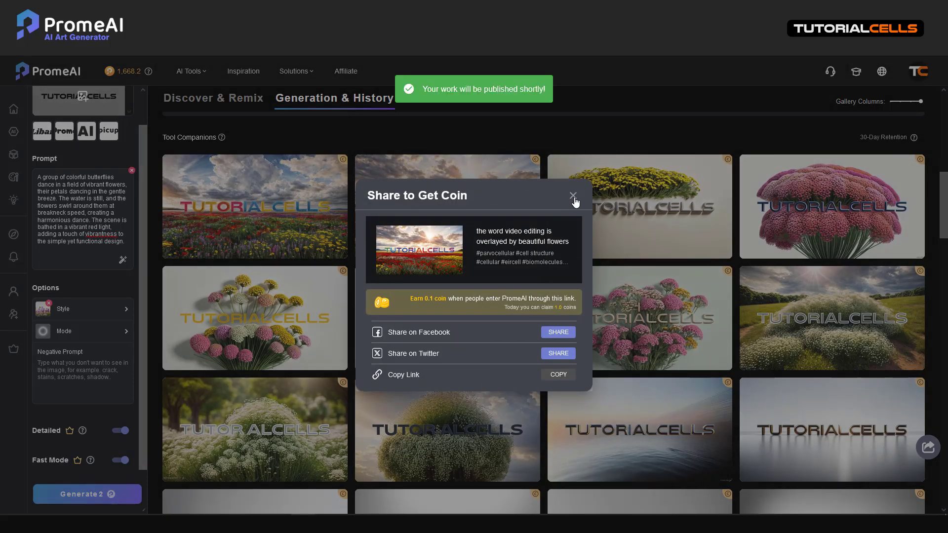
click(574, 197)
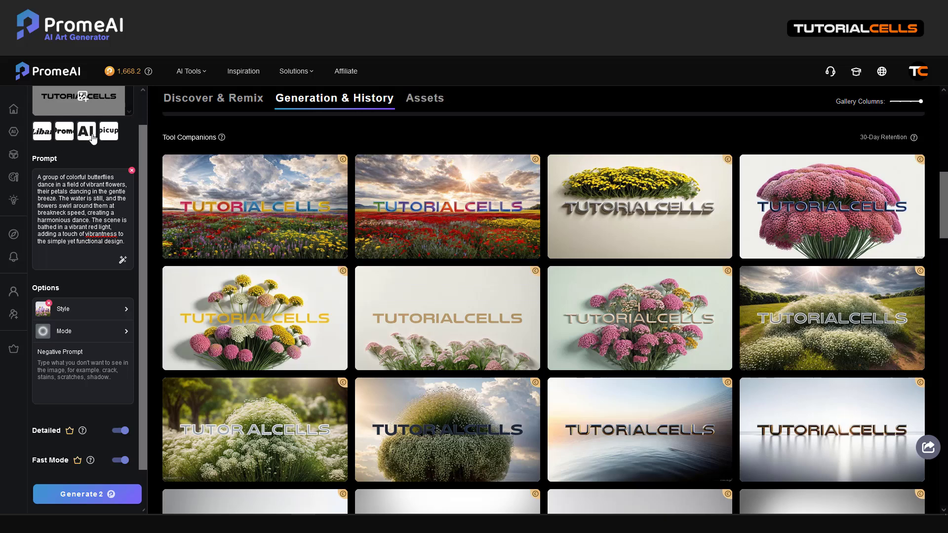
Step: Replace the source image with a built-in sample, trying Libai and settling on Prome
click(40, 140)
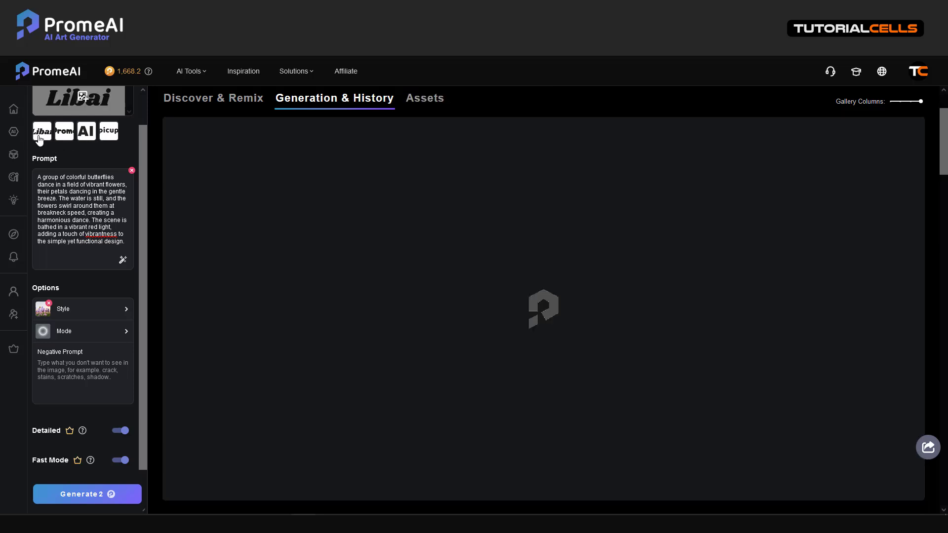
click(63, 139)
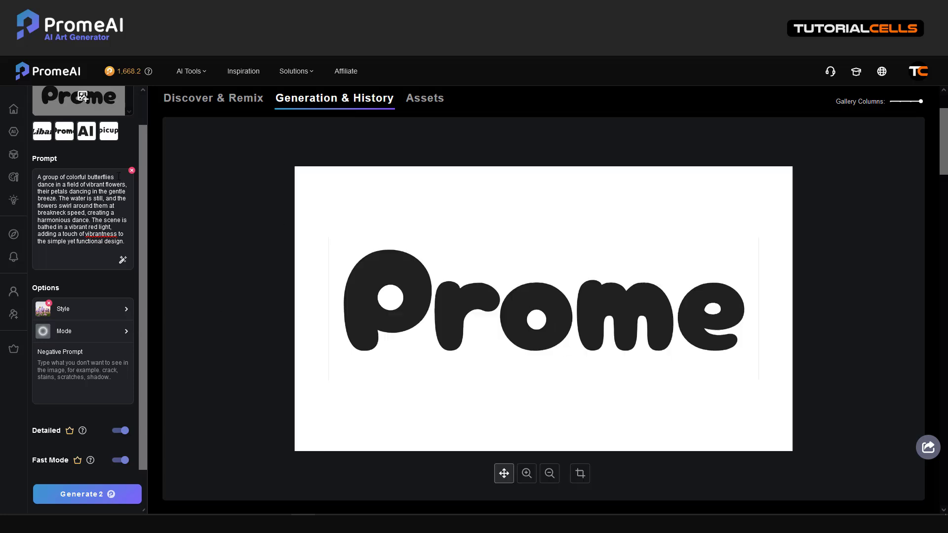
Step: Look through the overview of available AI tools
click(13, 132)
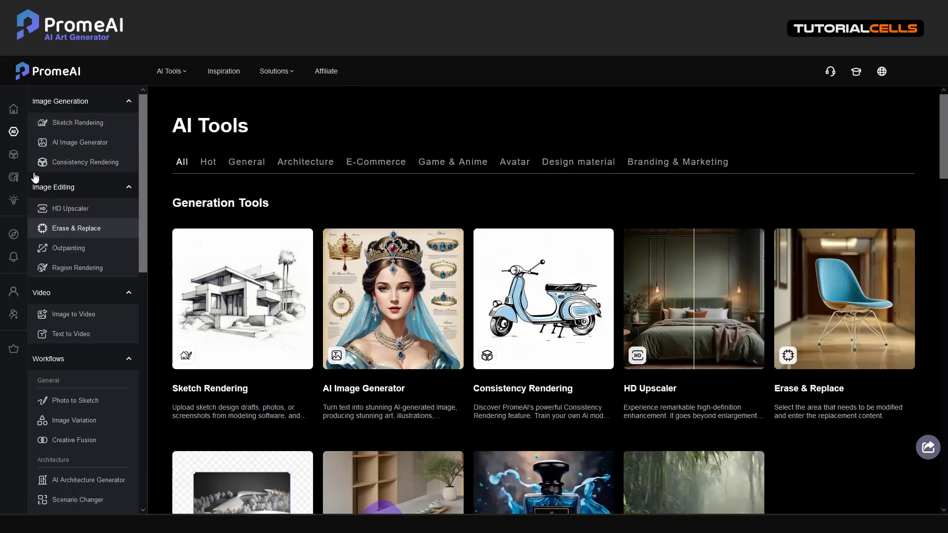
scroll(92, 385, down, 10)
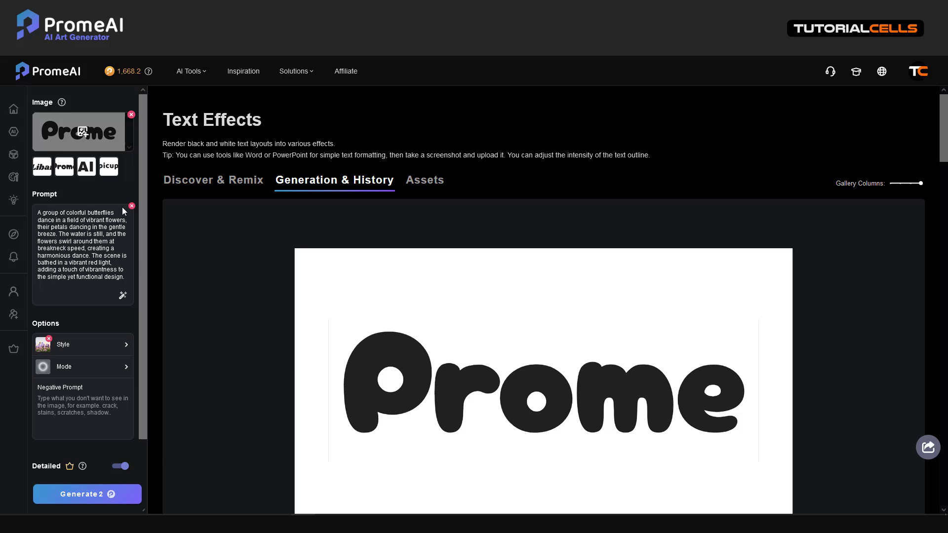
Step: Clear the prompt and generate two images of the Prome sample in the Classic style from the Realistic Jewelry category
click(131, 207)
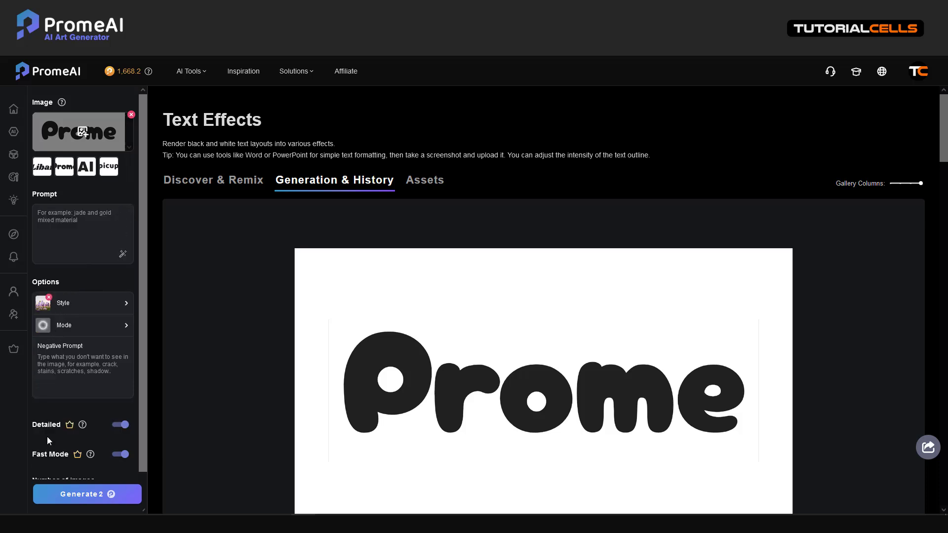
click(92, 306)
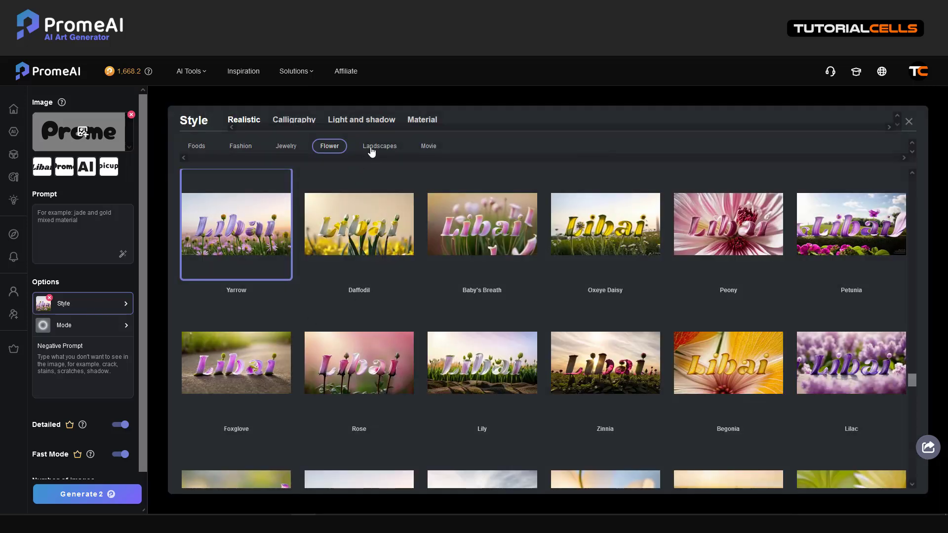
click(292, 148)
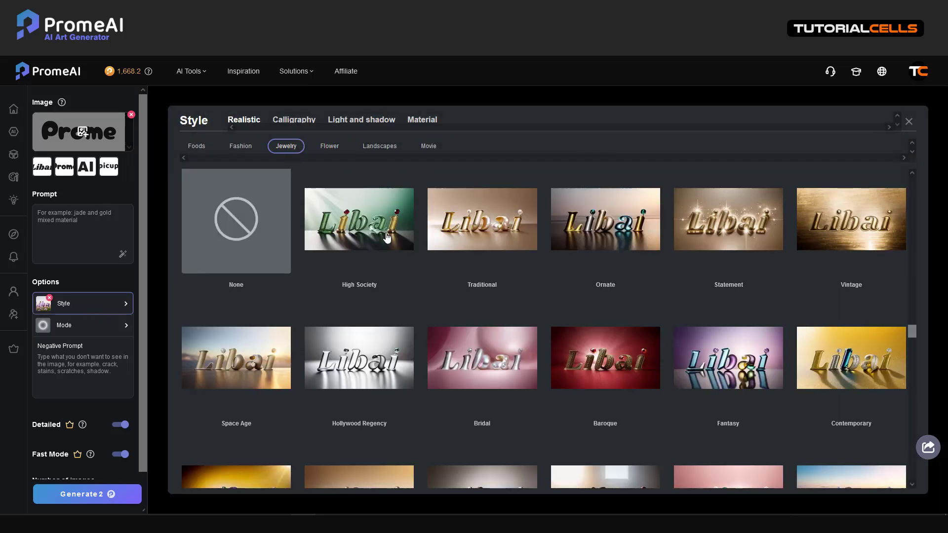
scroll(543, 321, down, 10)
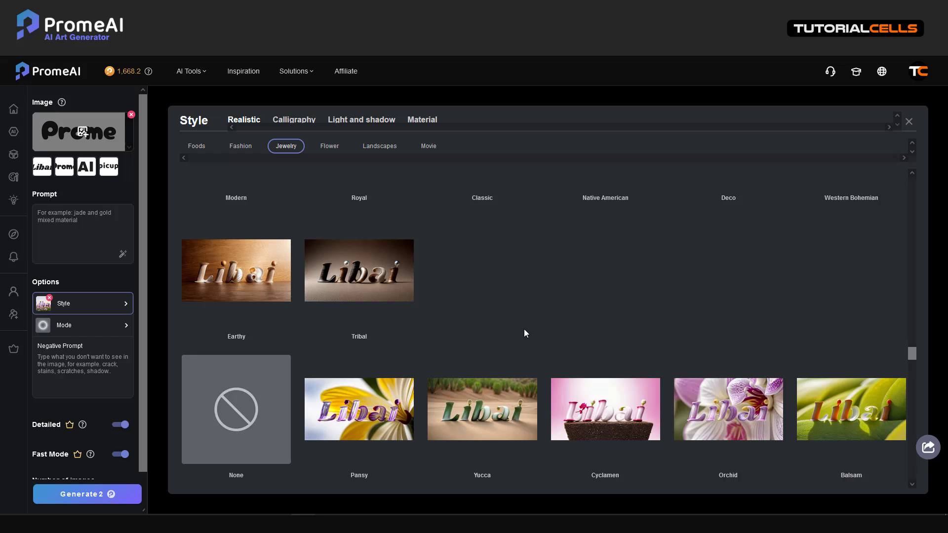
scroll(524, 333, down, 4)
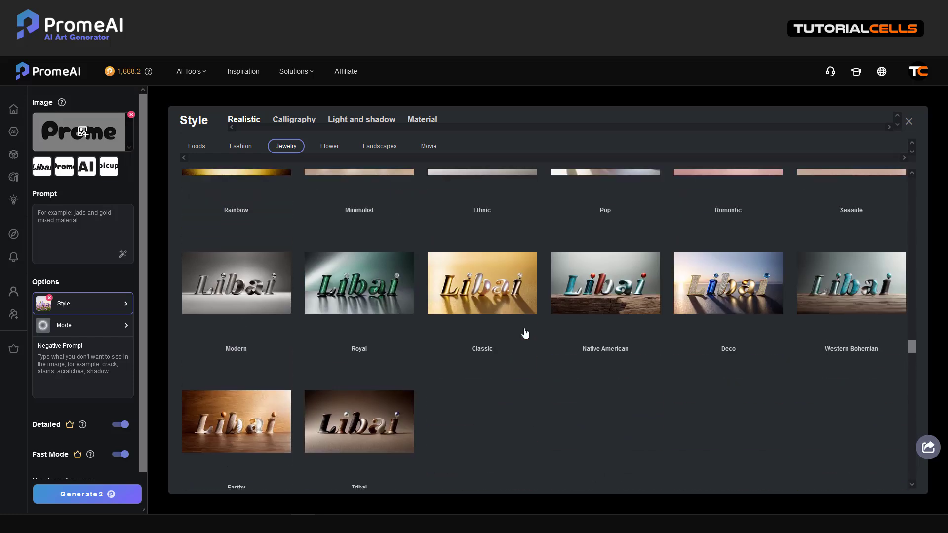
click(511, 308)
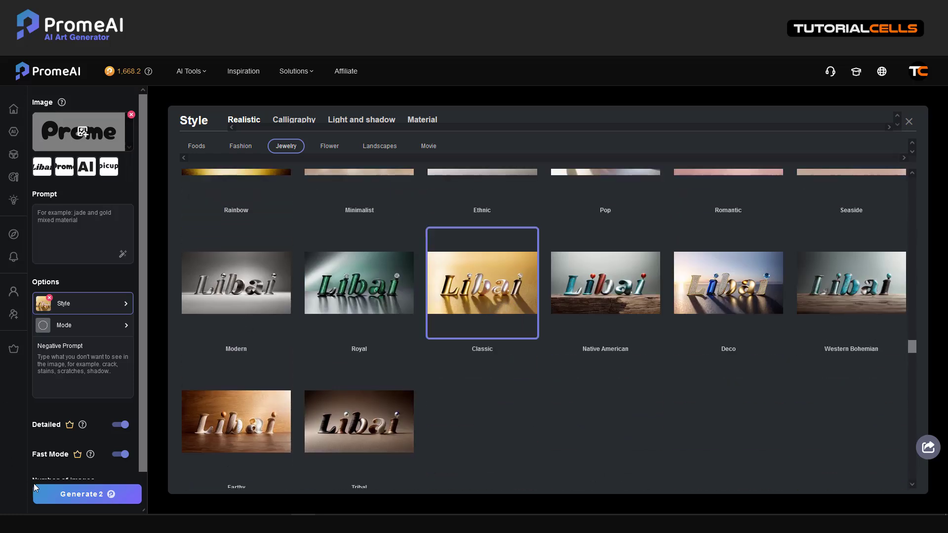
click(54, 494)
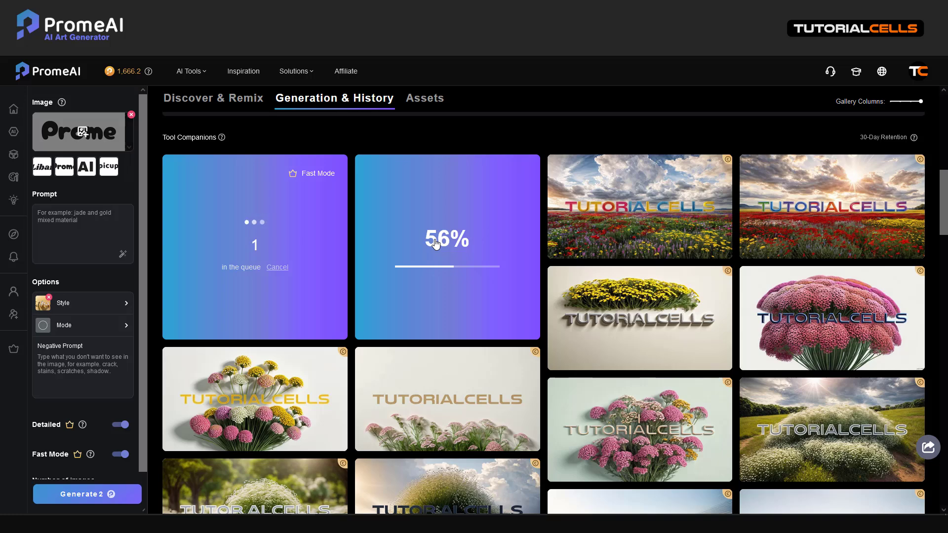
Step: Replace the source image with the wide TUTORIALCELLS logo from the assets and generate two images in the Classic style
scroll(438, 244, up, 8)
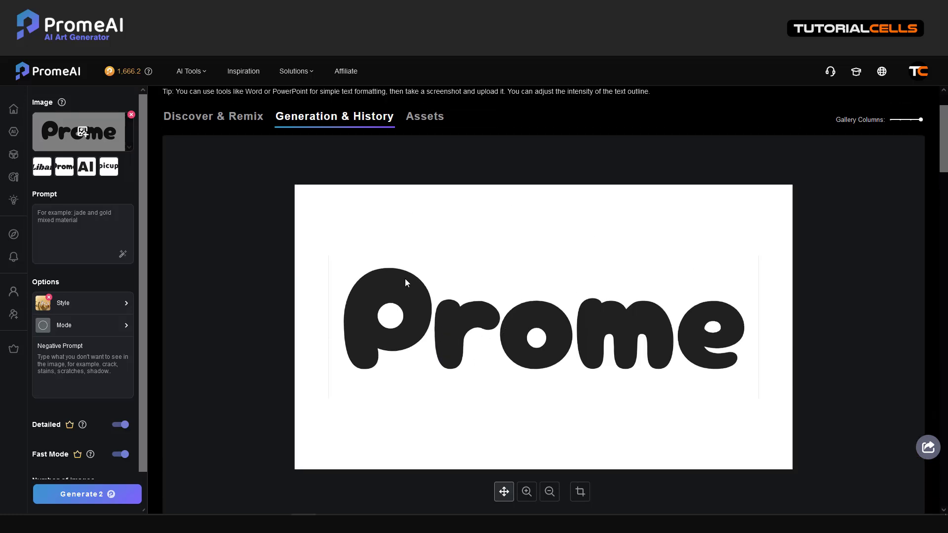
scroll(541, 323, down, 7)
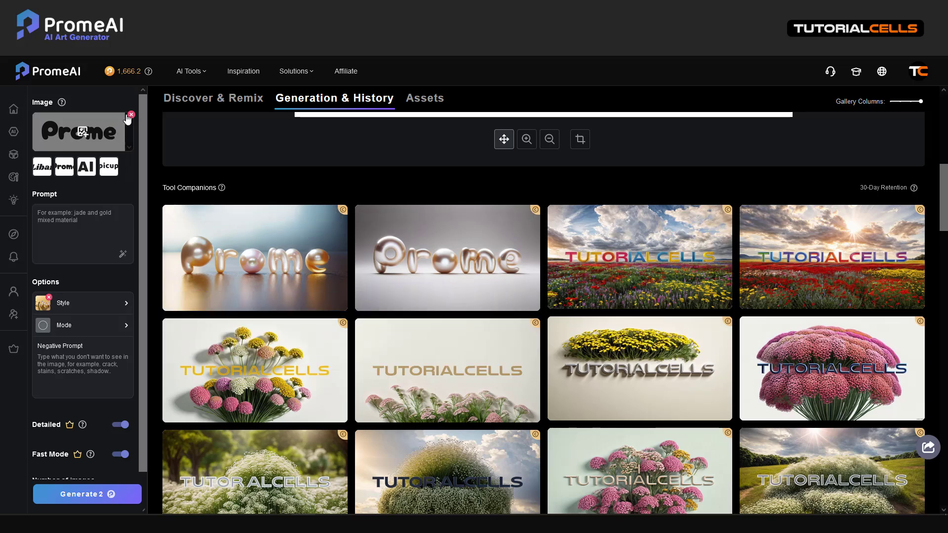
click(94, 132)
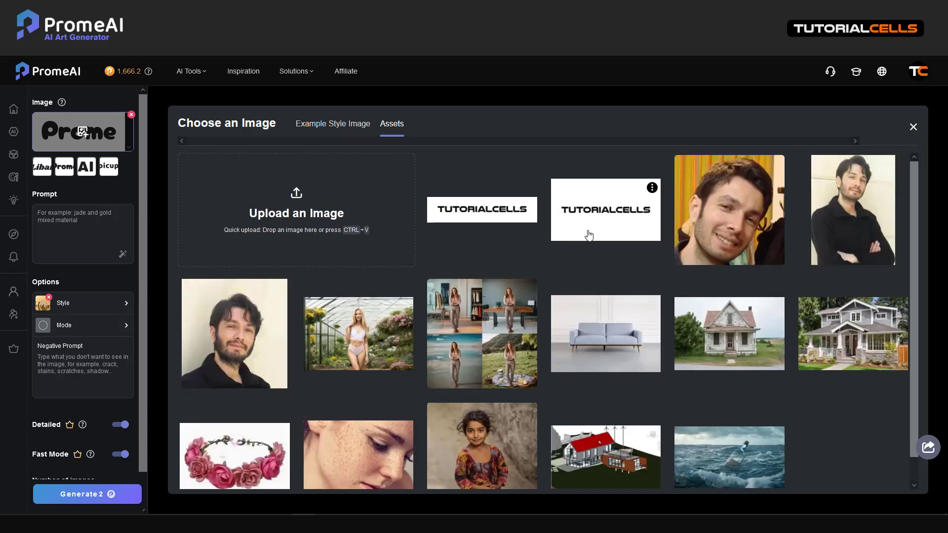
click(511, 226)
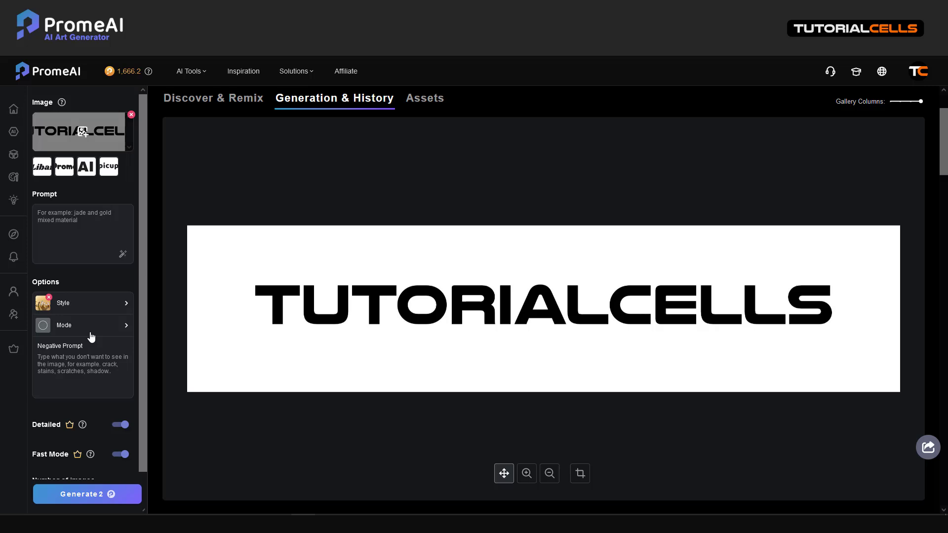
click(88, 495)
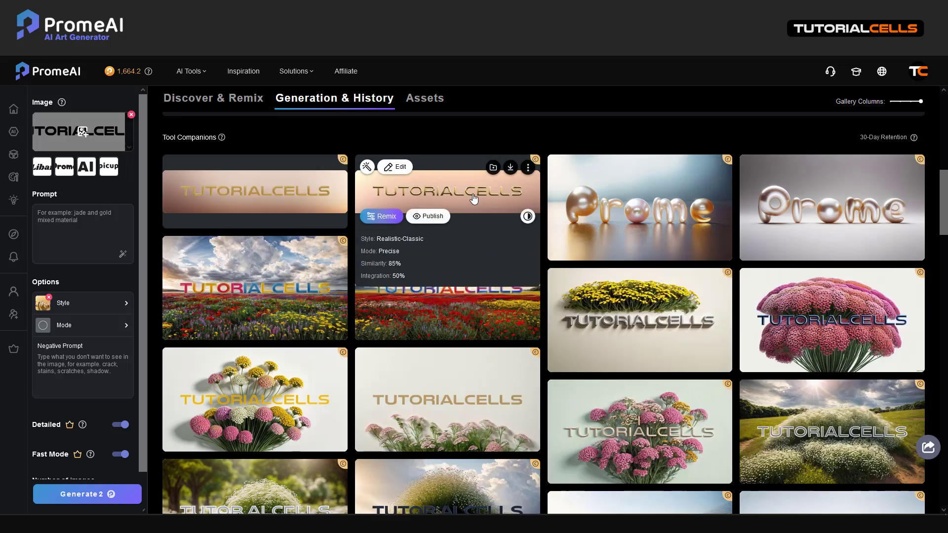
Step: Compare the first generated pearl Prome image with its source and view it at full size
click(719, 248)
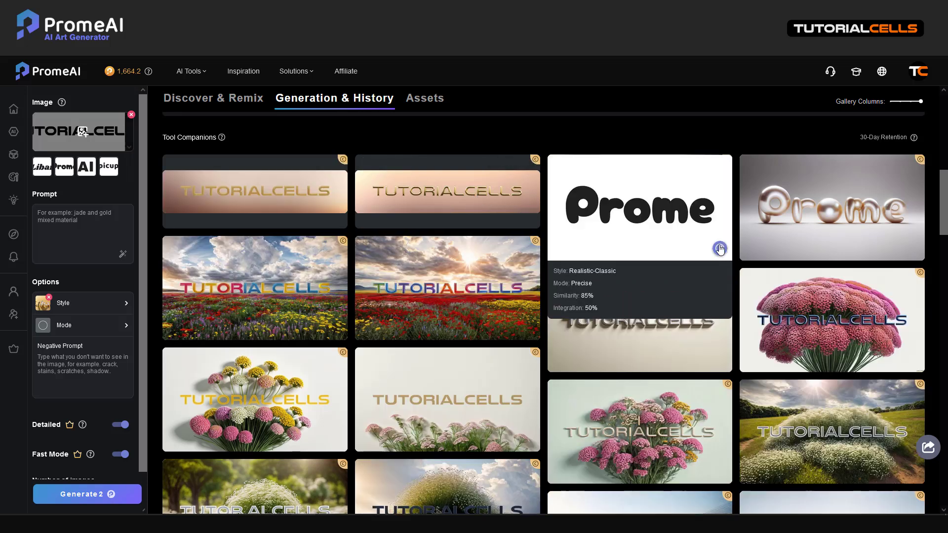
click(718, 248)
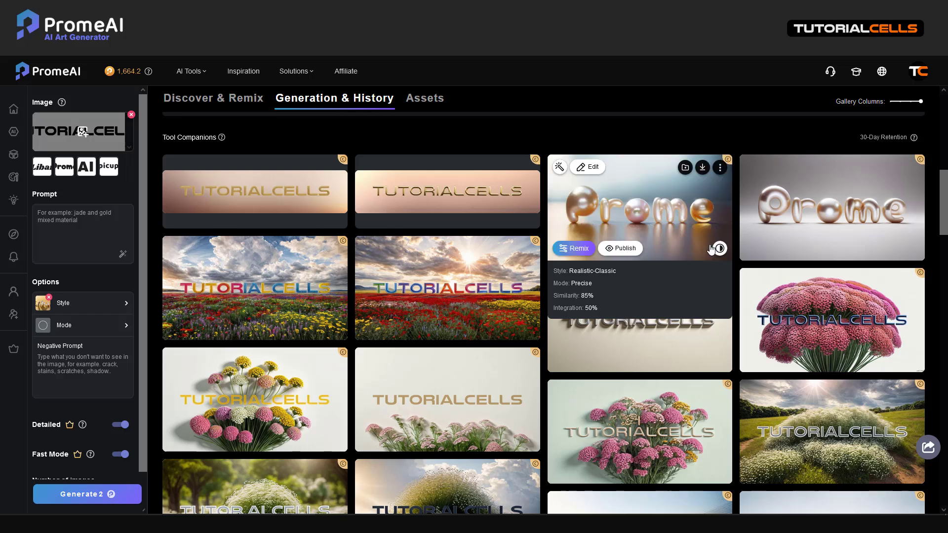
click(648, 238)
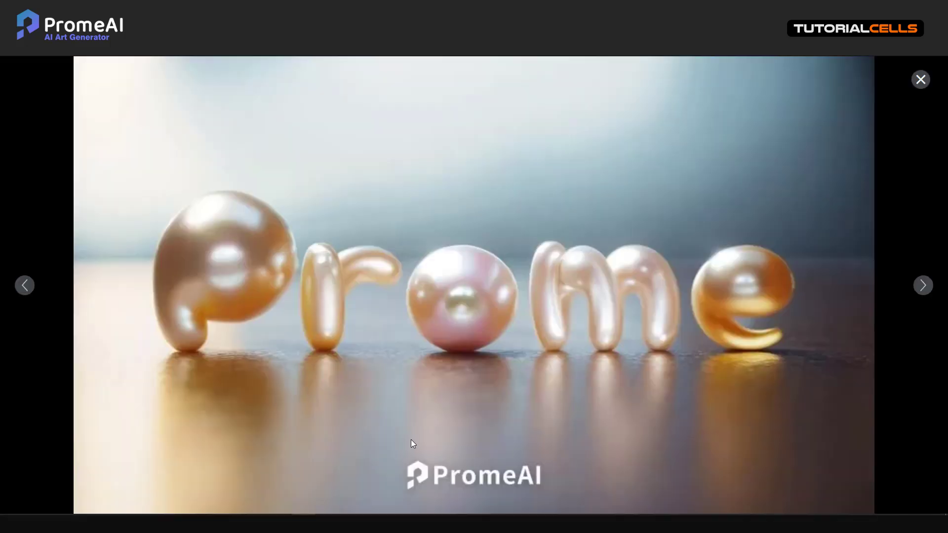
click(921, 80)
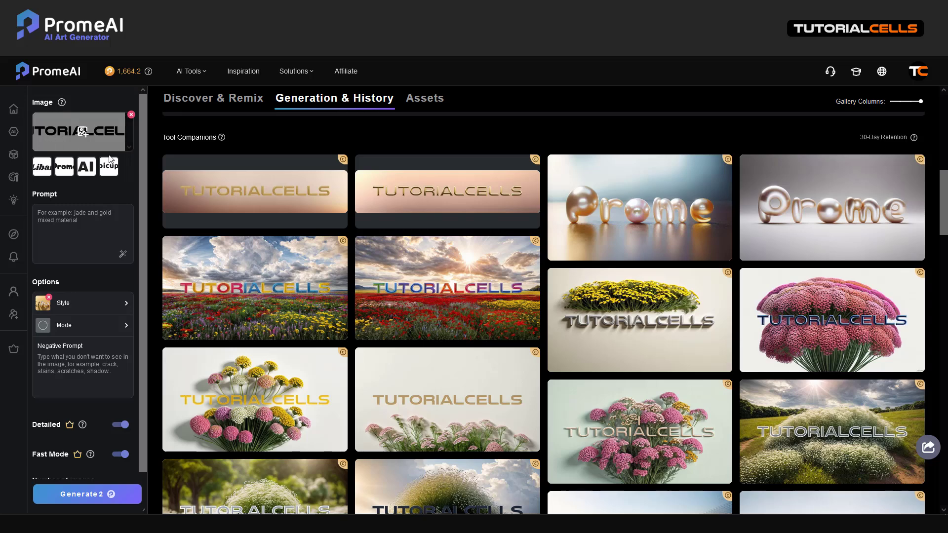
Step: Remix the Libai poppy design from the Discover & Remix gallery and generate two images with its settings
click(218, 190)
click(223, 100)
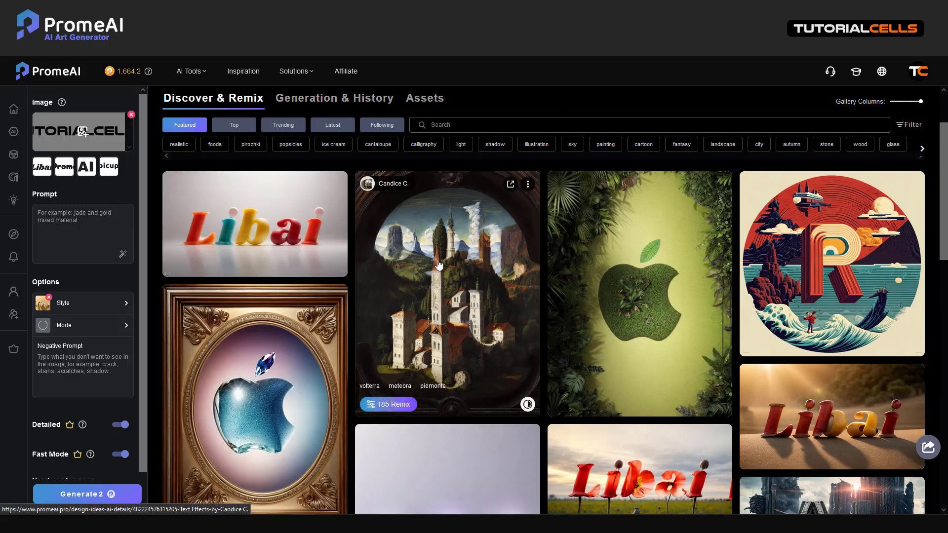
scroll(438, 265, down, 5)
scroll(482, 268, down, 1)
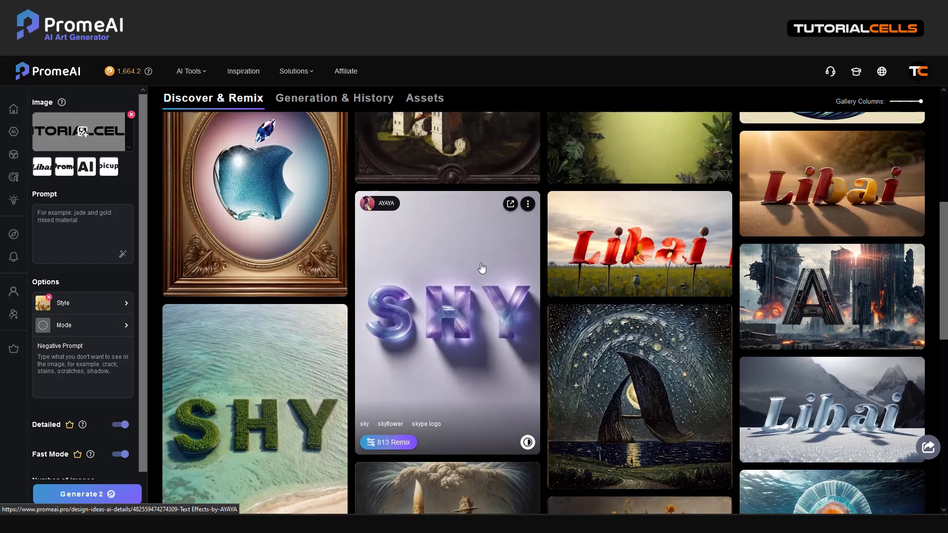
click(637, 239)
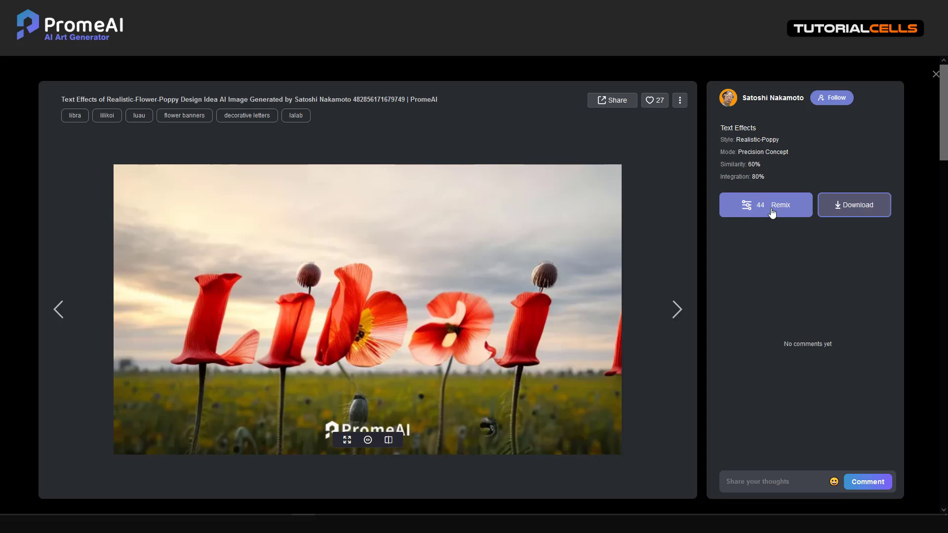
click(773, 213)
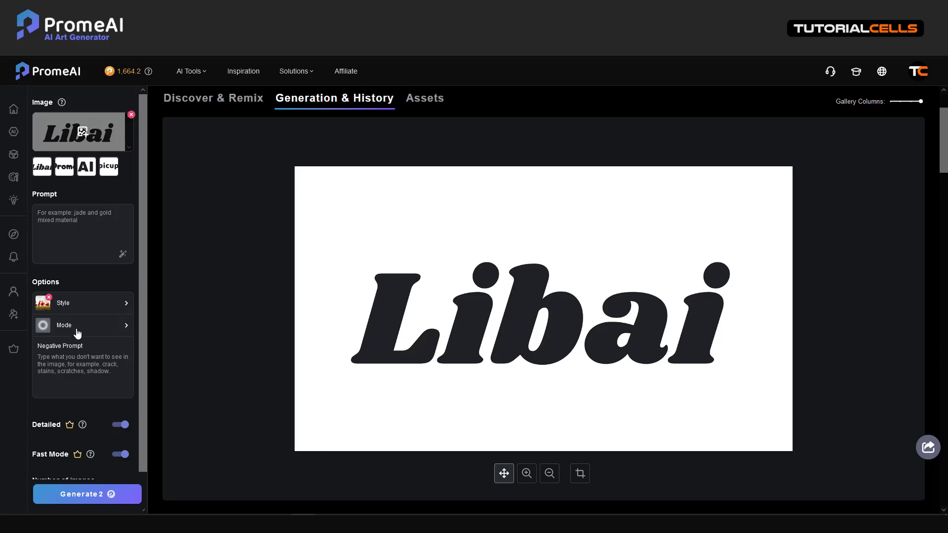
click(101, 494)
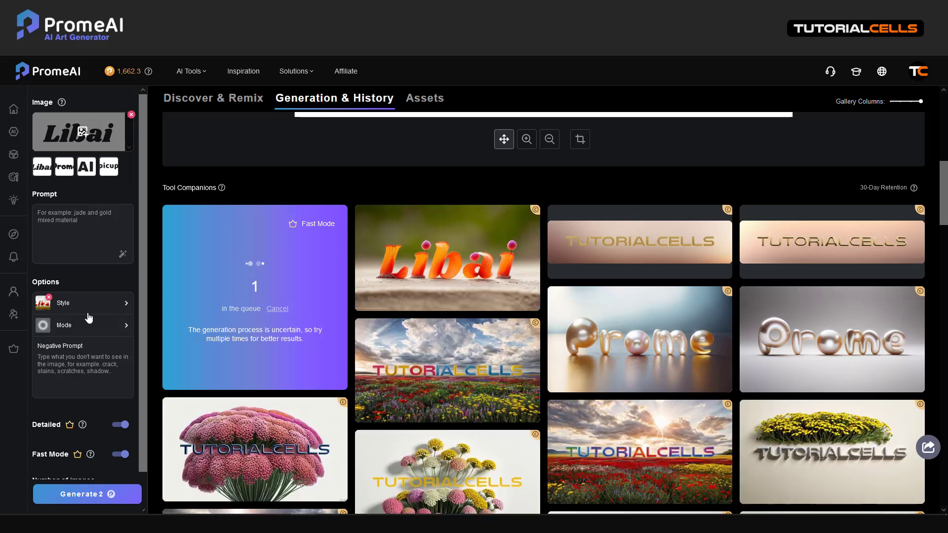
Step: Replace the source image with the TC lettering and generate two images with the Poppy style and Precision Concept mode
mouse_move(385, 291)
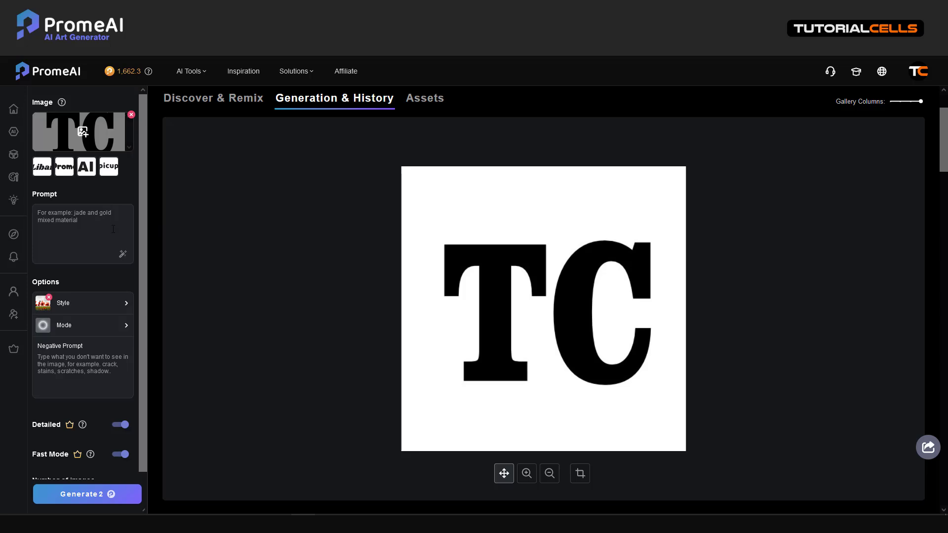
click(96, 484)
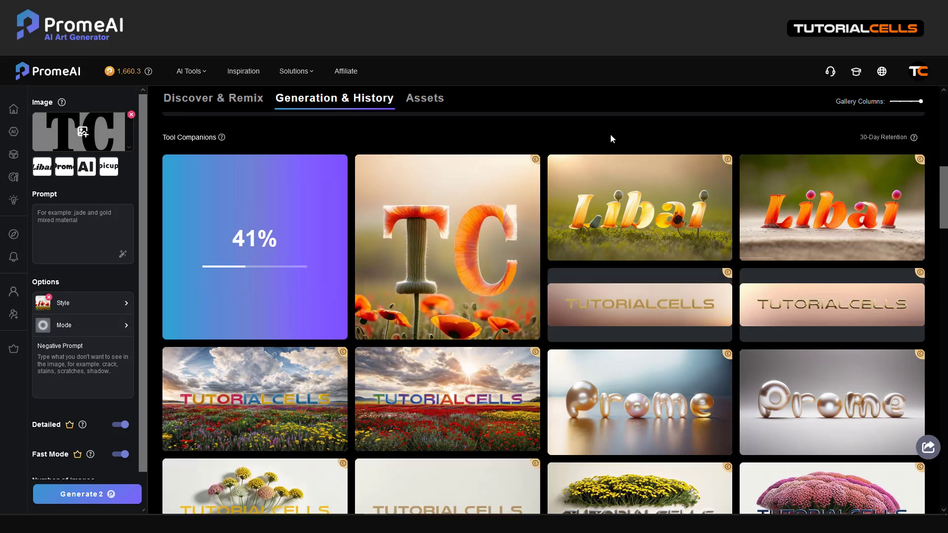
mouse_move(498, 230)
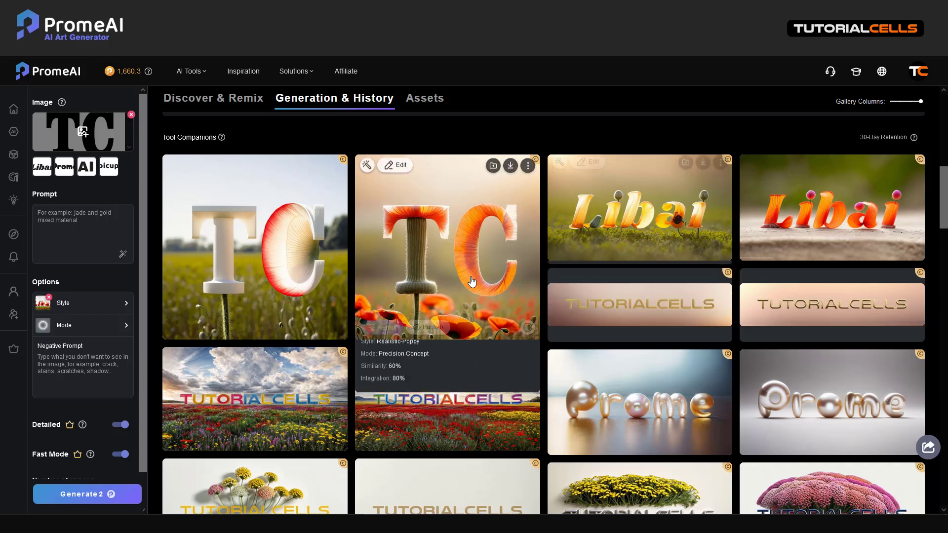
mouse_move(604, 234)
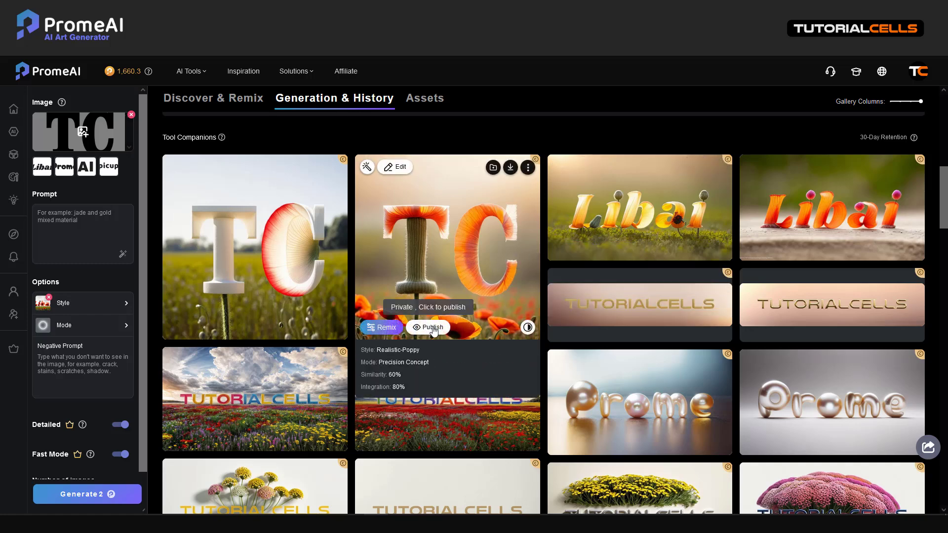
Step: Publish the generated TC image with orange poppies and dismiss the sharing offer
click(433, 329)
click(552, 434)
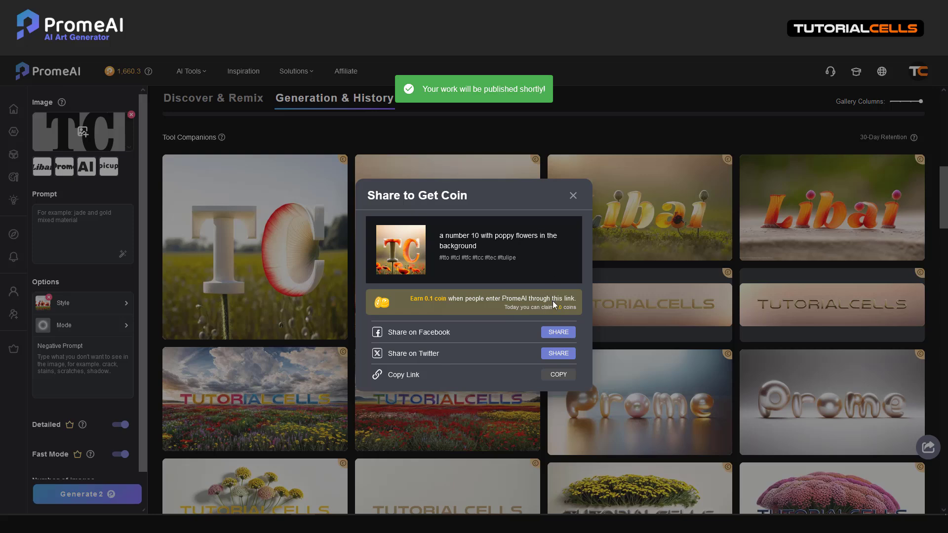
click(573, 196)
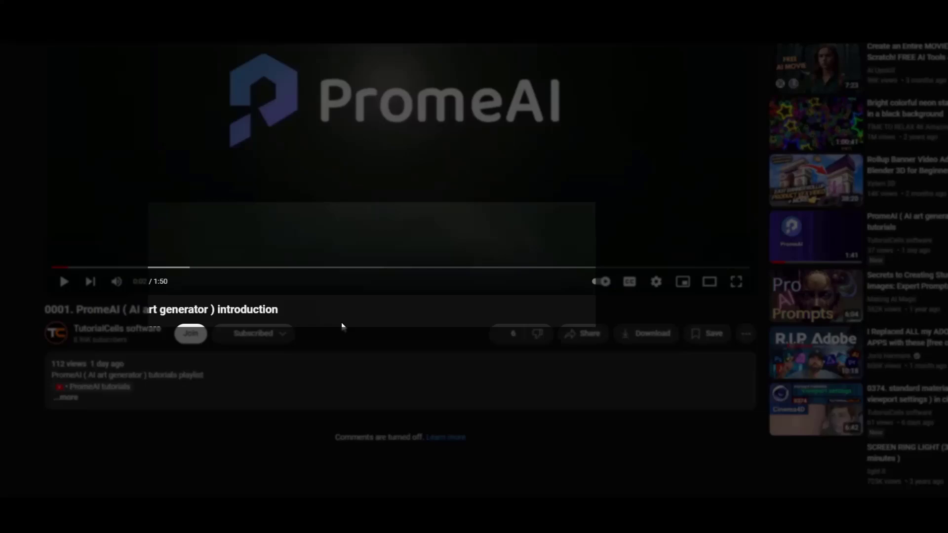
Step: Expand the YouTube video's description, switch to the PromeAI website and sign in with the existing Google account
click(66, 397)
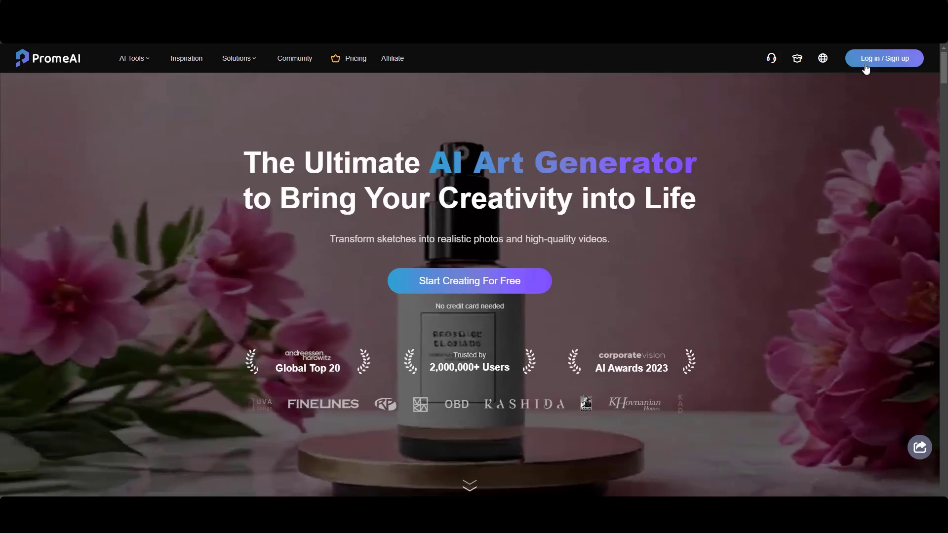
click(866, 68)
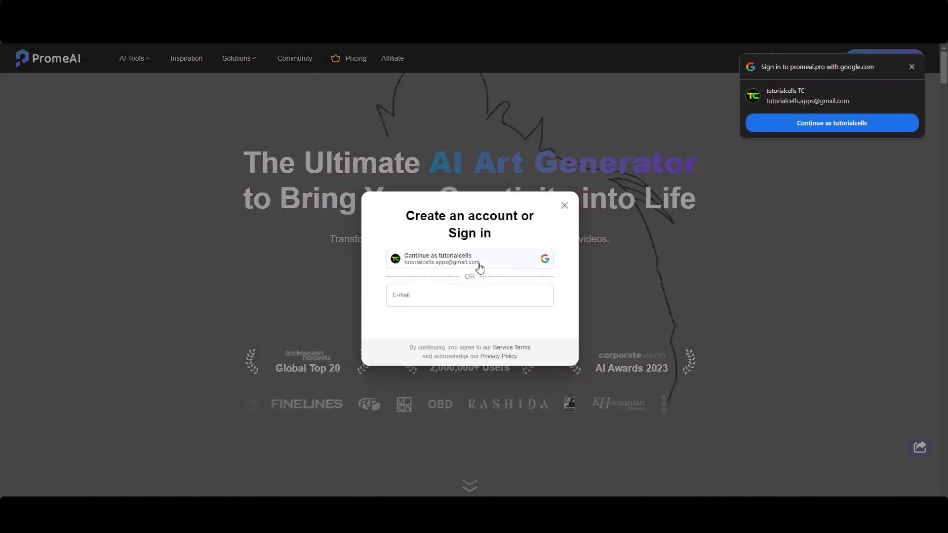
click(479, 268)
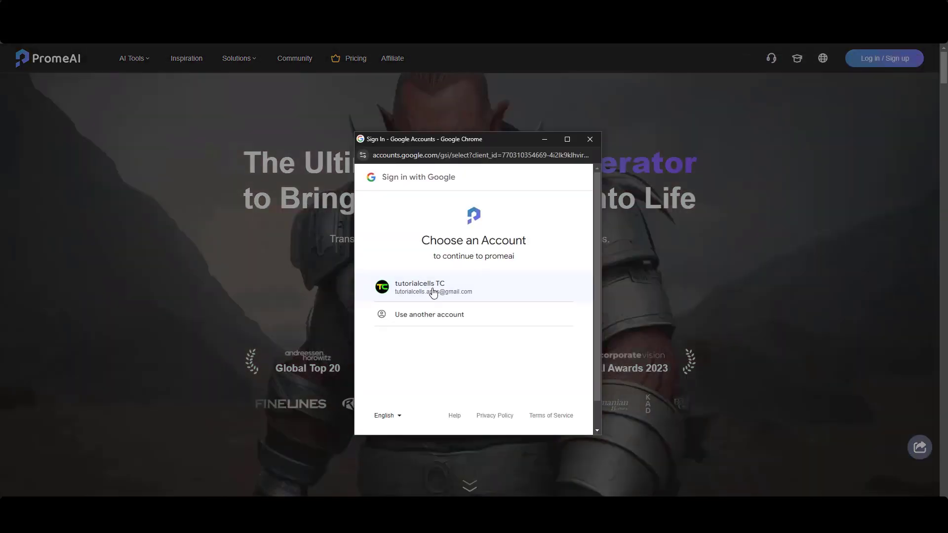
click(433, 291)
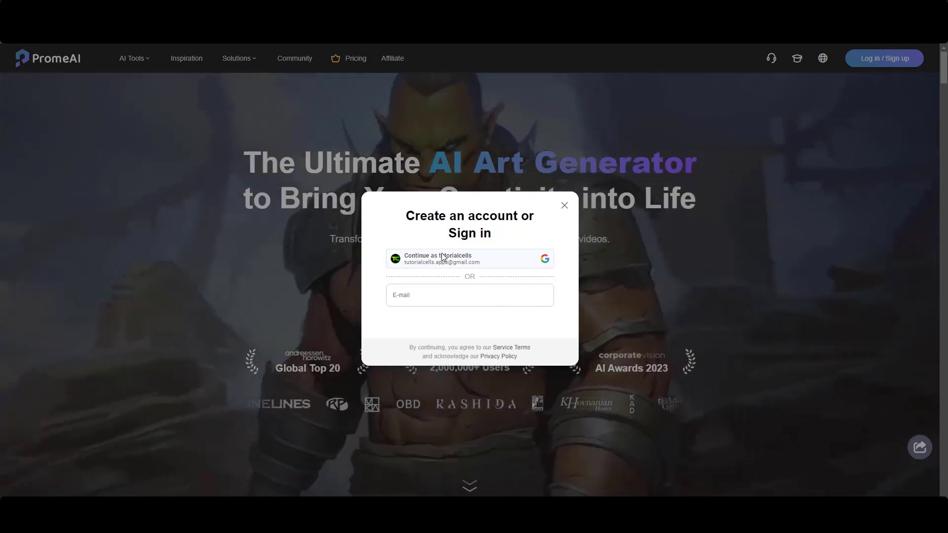
click(443, 257)
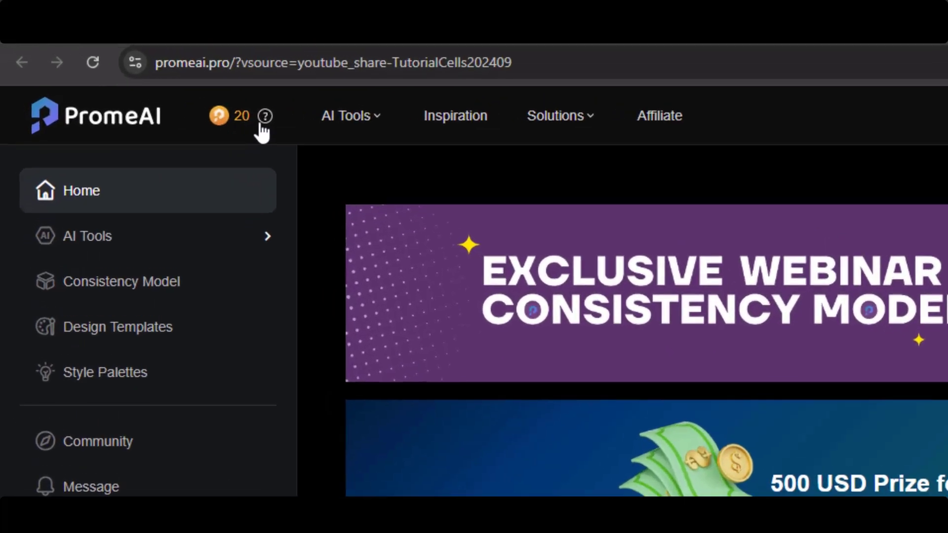
Step: Open the membership plans from the coin overview and redeem a gift code on the Redeem a Code page
mouse_move(132, 61)
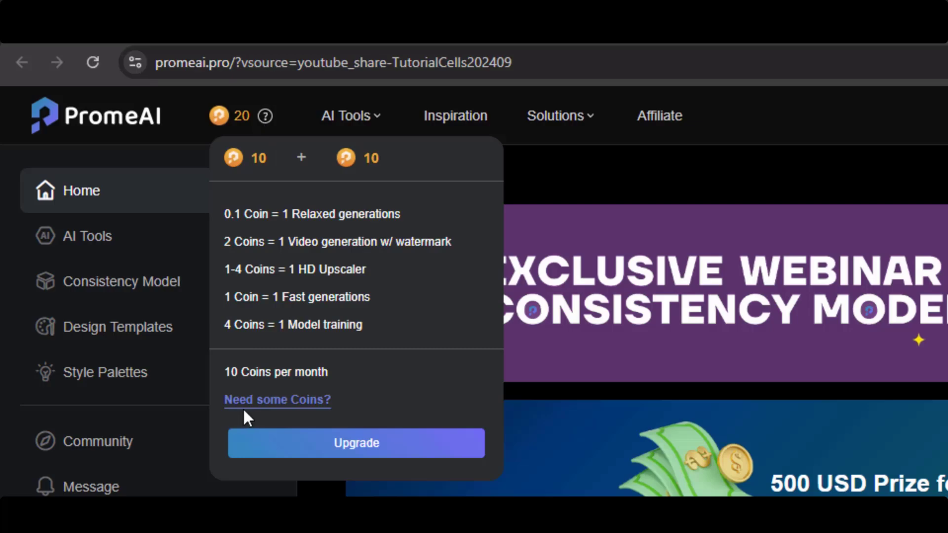
click(276, 406)
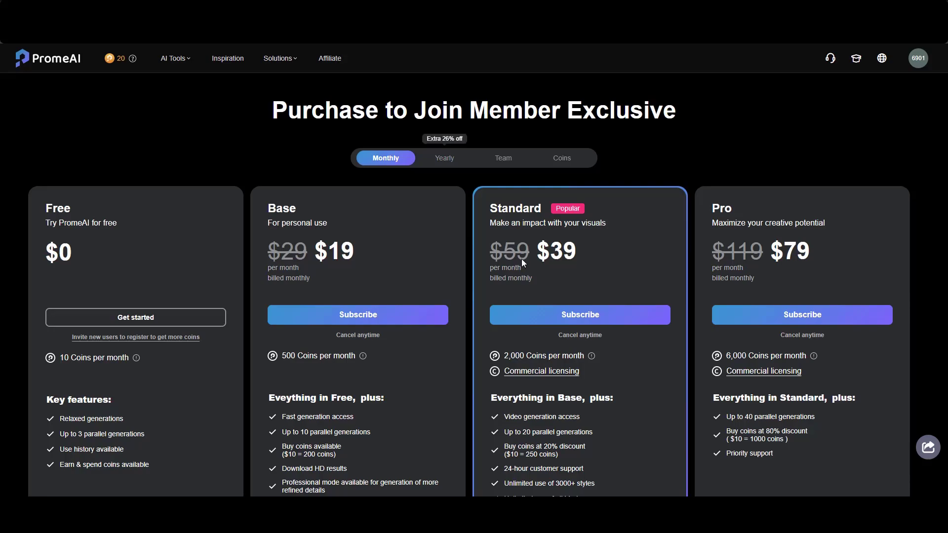
scroll(522, 262, down, 1)
scroll(522, 265, down, 1)
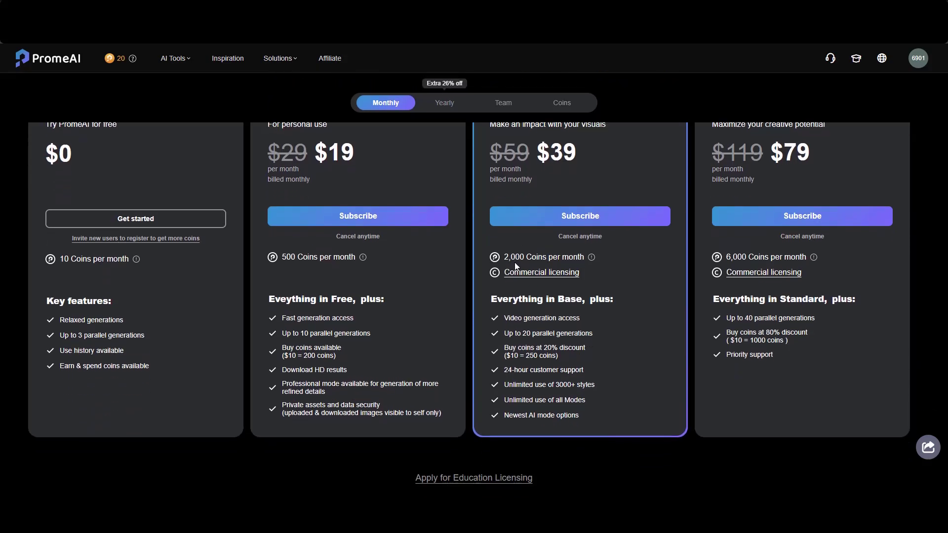
scroll(515, 262, down, 1)
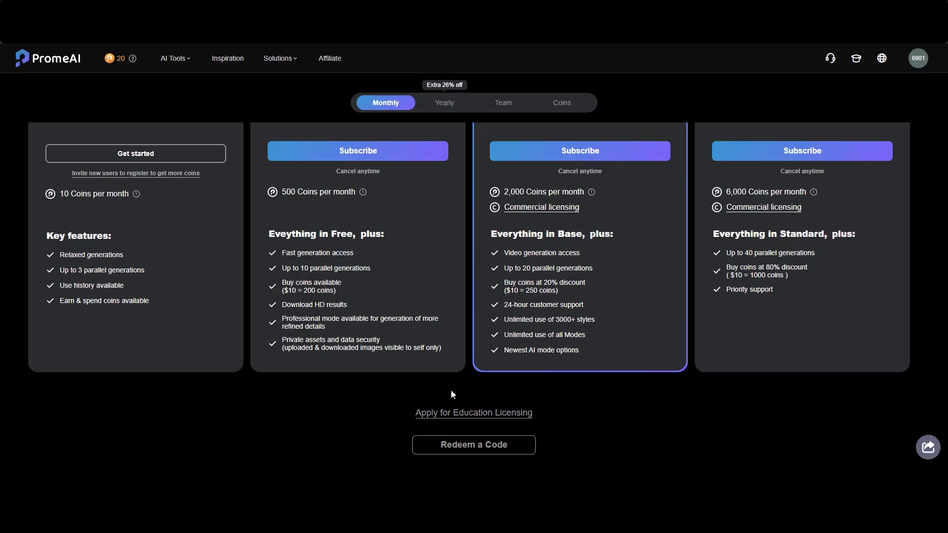
click(458, 453)
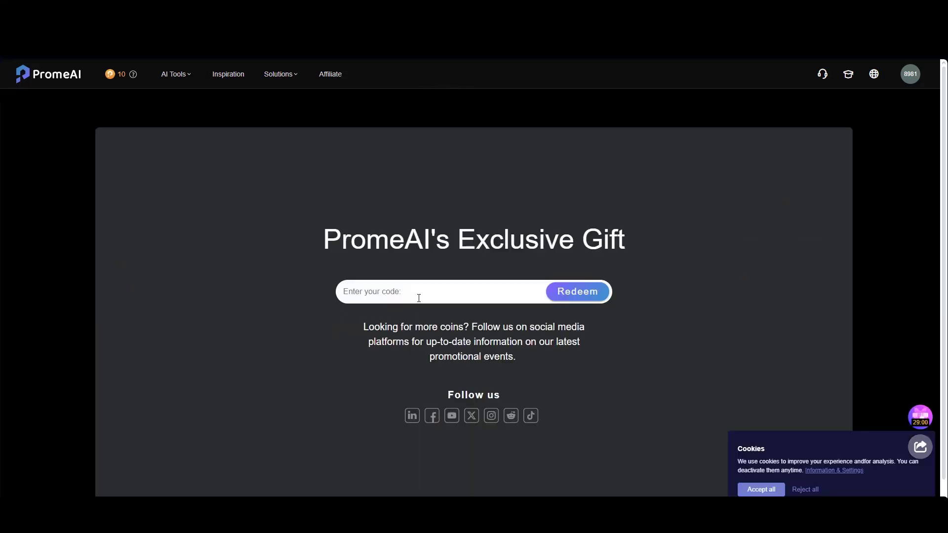
click(568, 295)
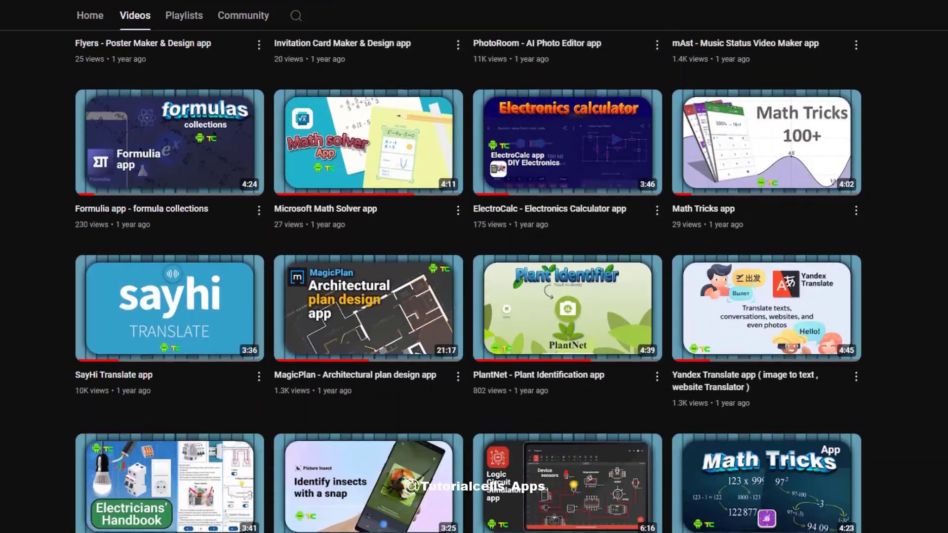
scroll(184, 221, down, 20)
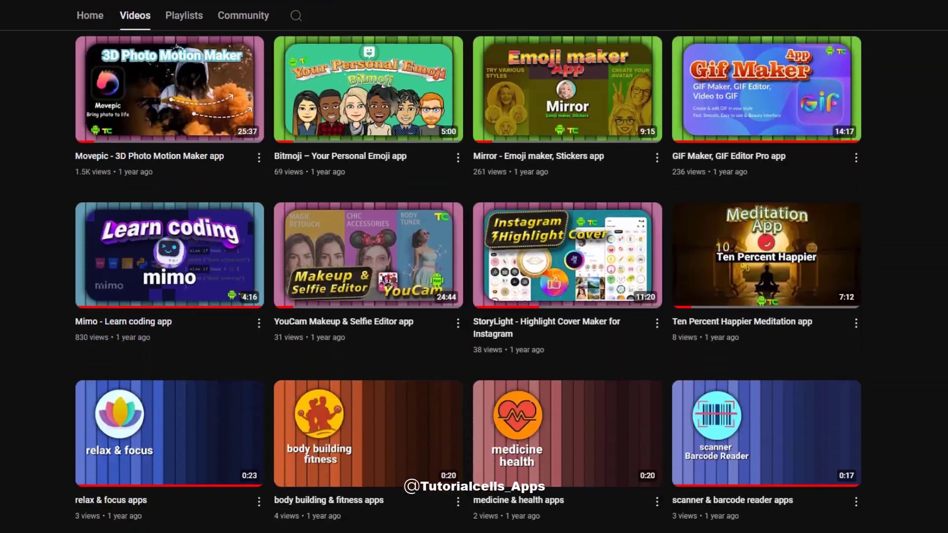